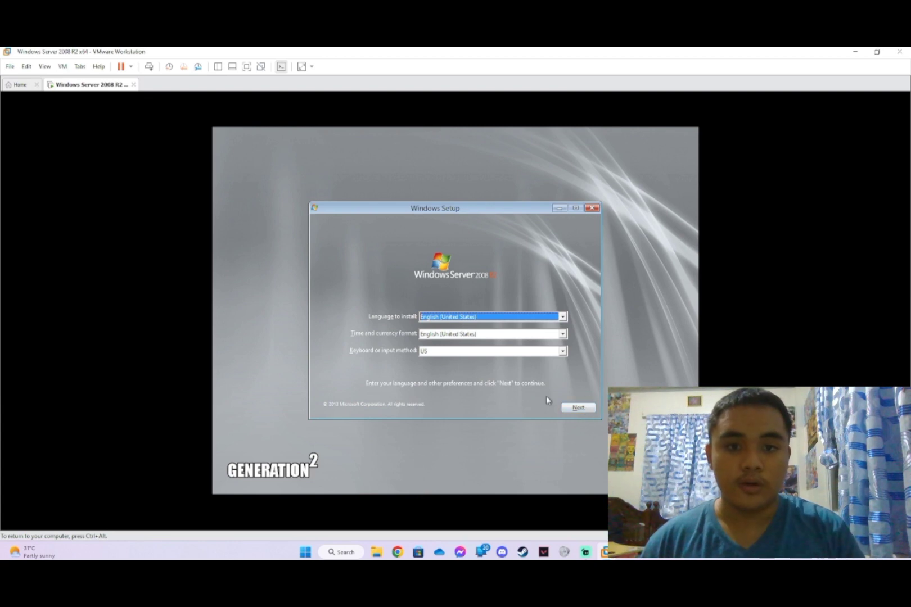
- Start Windows Server setup with default language settings, choose the Enterprise edition, and accept the license terms
{"action": "left_click", "coordinate": [588, 409]}
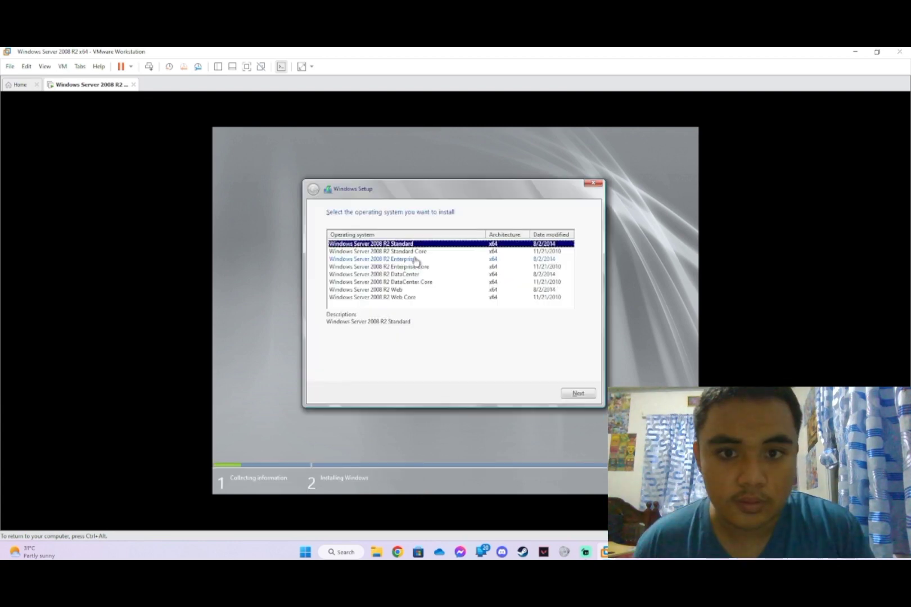
{"action": "left_click", "coordinate": [417, 260]}
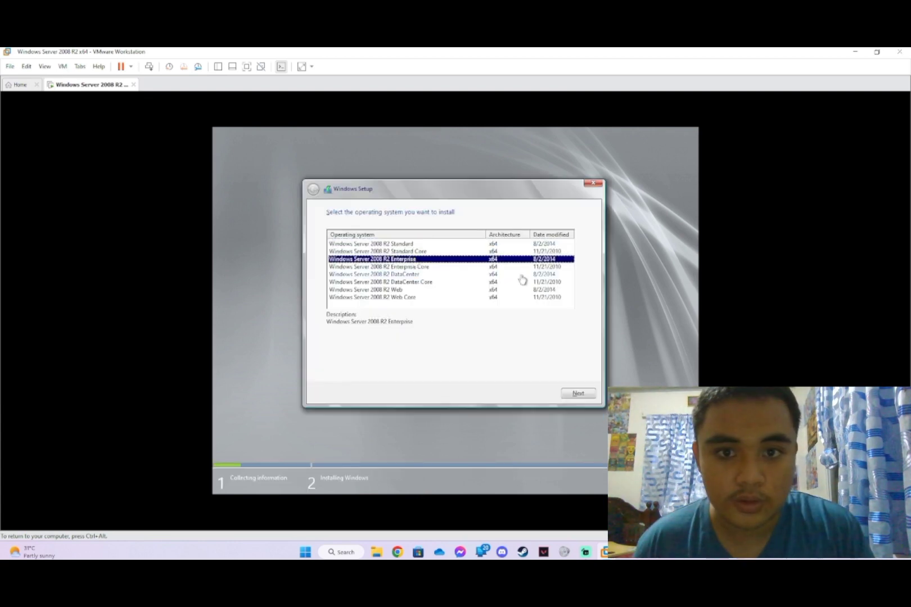
{"action": "left_click", "coordinate": [567, 397]}
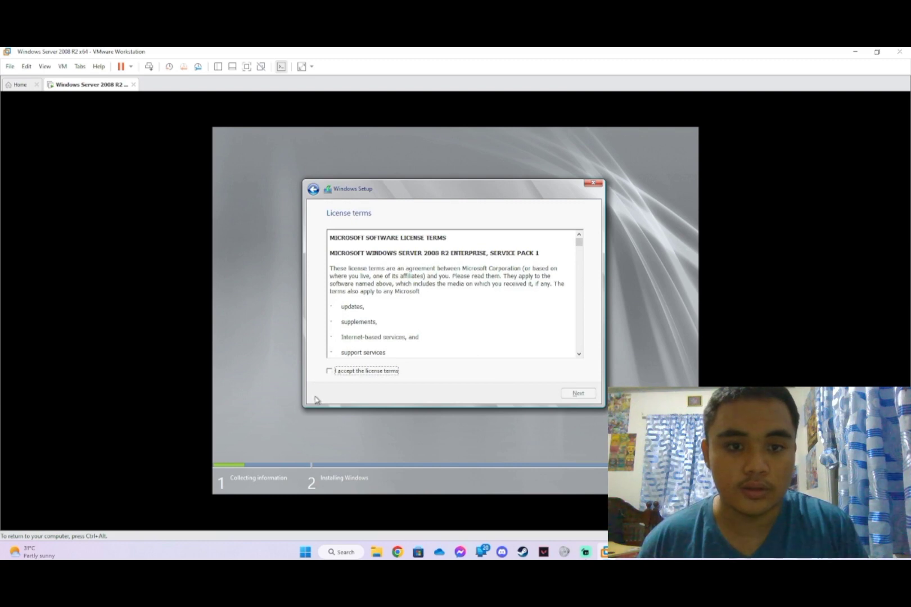
{"action": "left_click", "coordinate": [329, 371]}
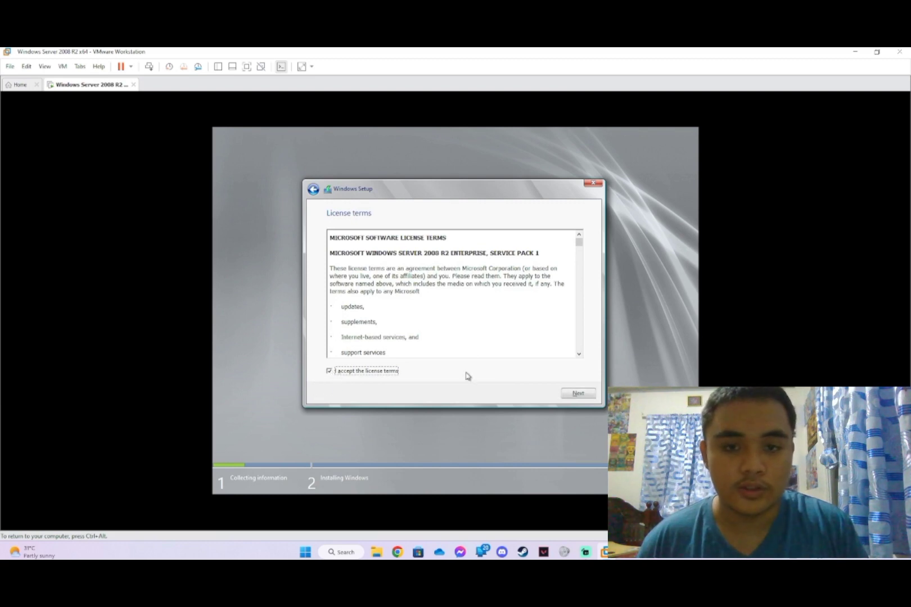
{"action": "left_click", "coordinate": [577, 393]}
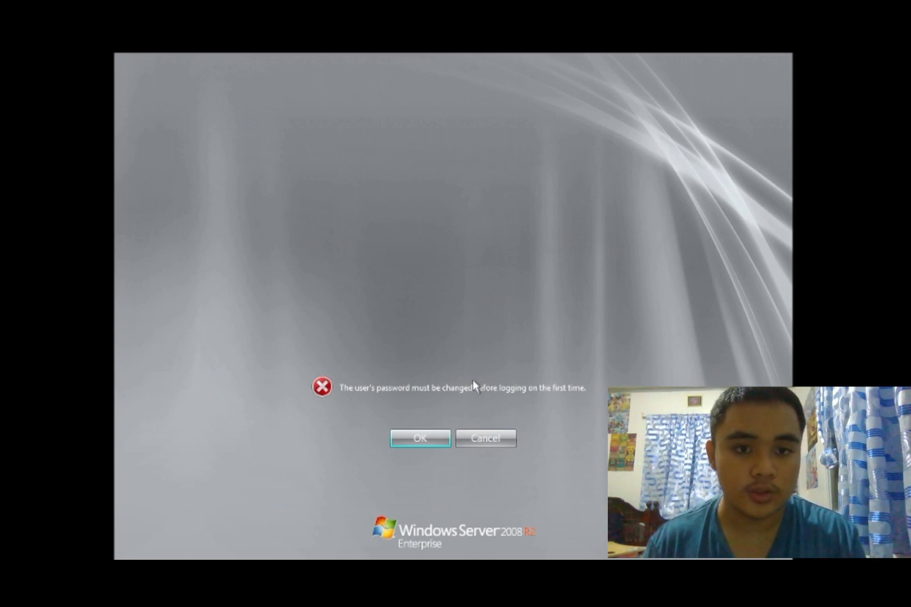
- Set a new Administrator password, confirm it, and sign in to the server
{"action": "left_click", "coordinate": [407, 442]}
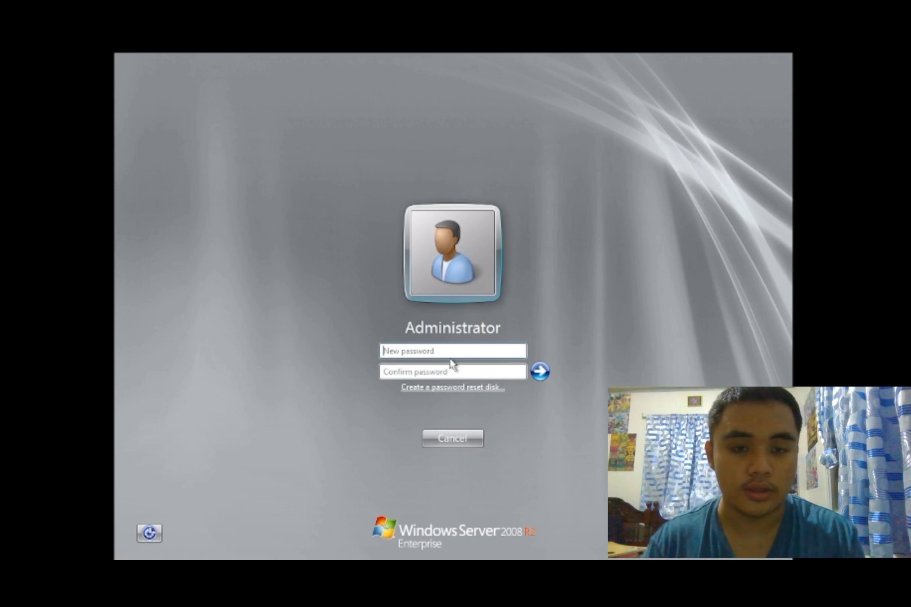
{"action": "type", "text": "P"}
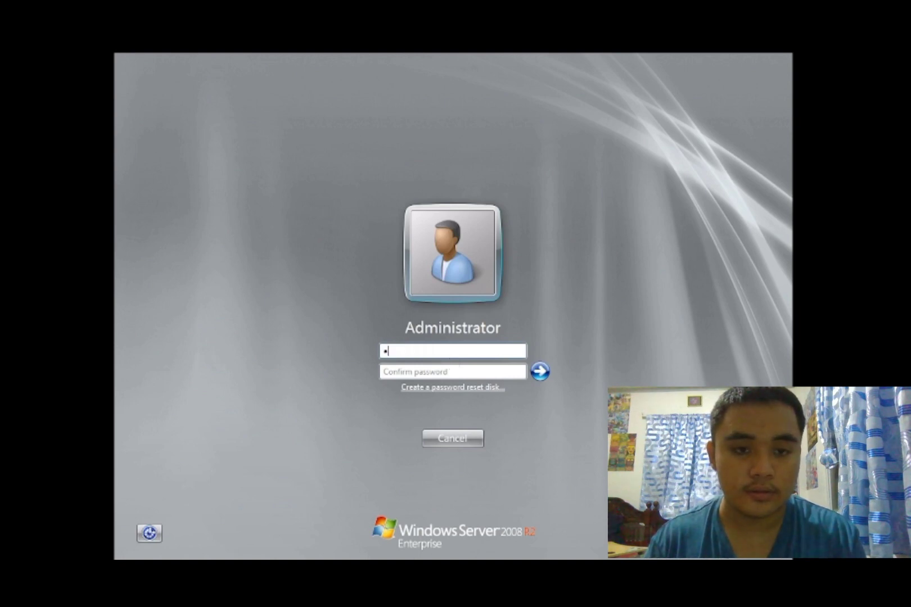
{"action": "type", "text": "@ssw"}
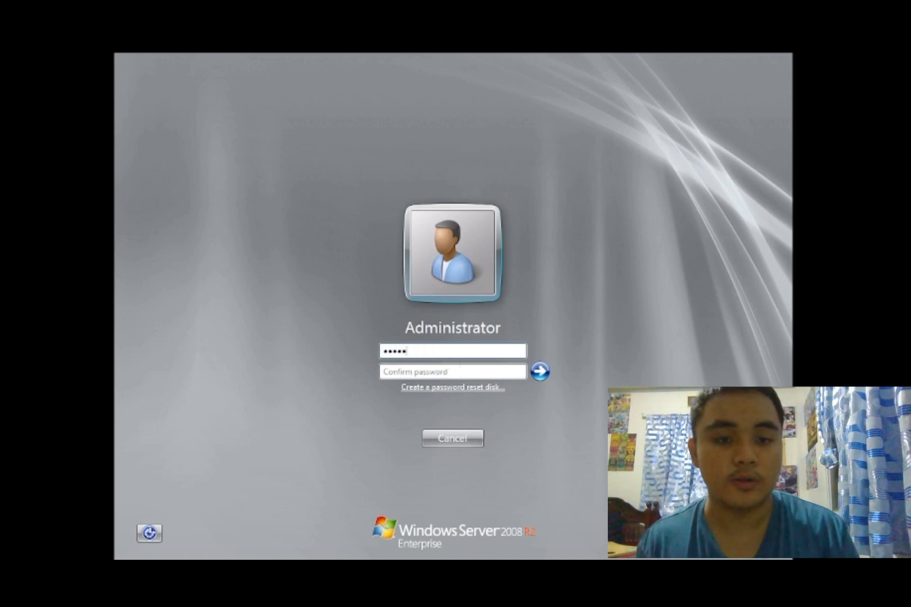
{"action": "type", "text": "ord1"}
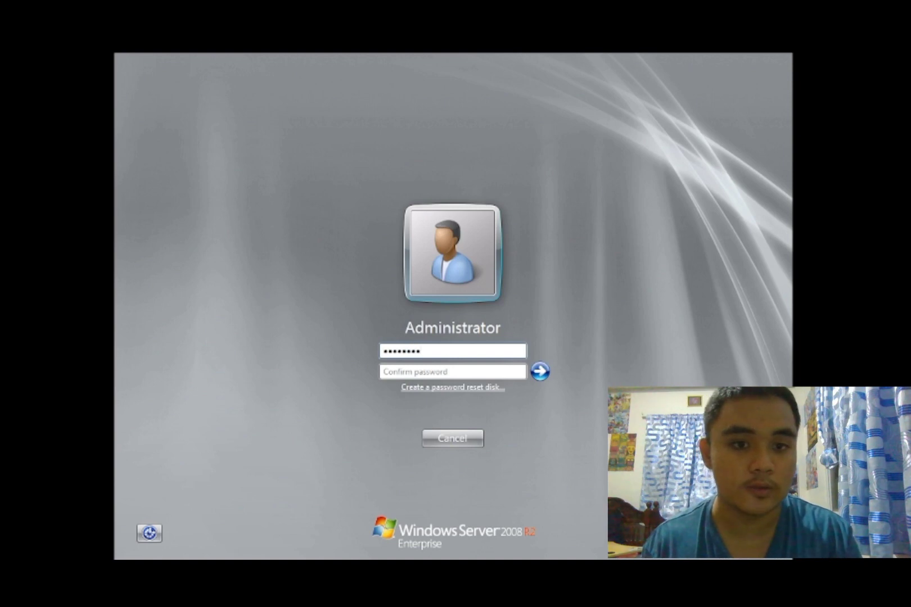
{"action": "type", "text": "234567"}
{"action": "key", "text": "Tab"}
{"action": "type", "text": "P@ssw"}
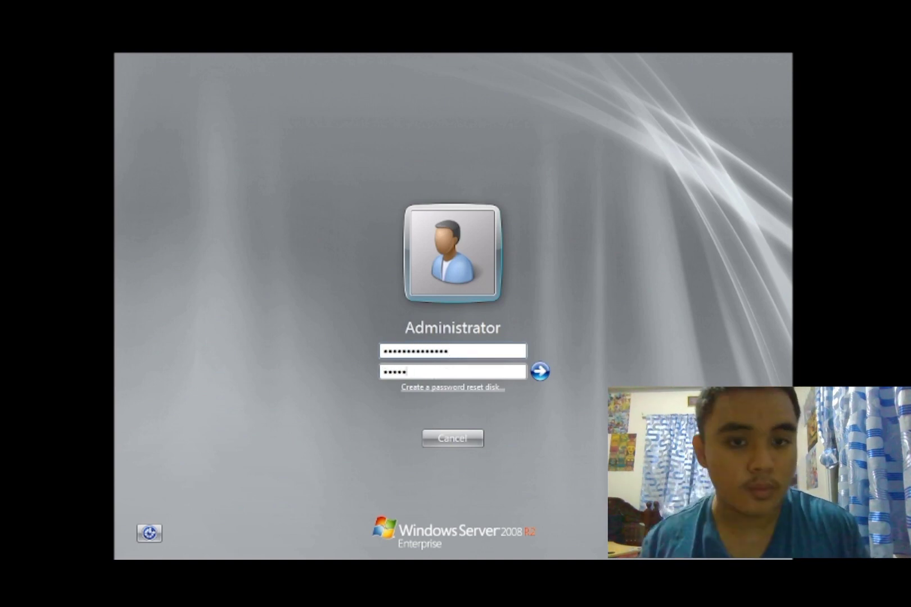
{"action": "type", "text": "ord1234567"}
{"action": "key", "text": "Return"}
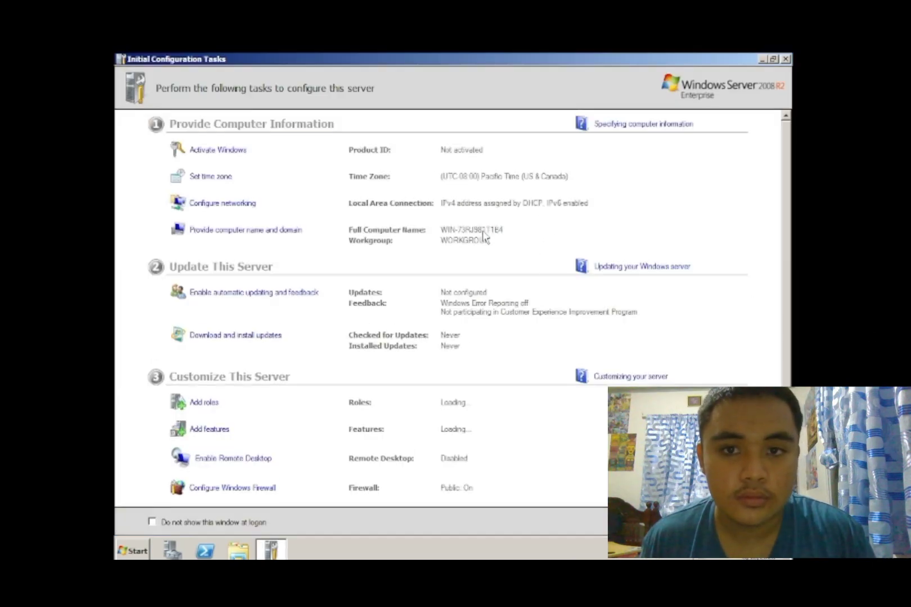
- Disable IPv6 on the Local Area Connection and open its IPv4 properties
{"action": "left_click", "coordinate": [243, 205]}
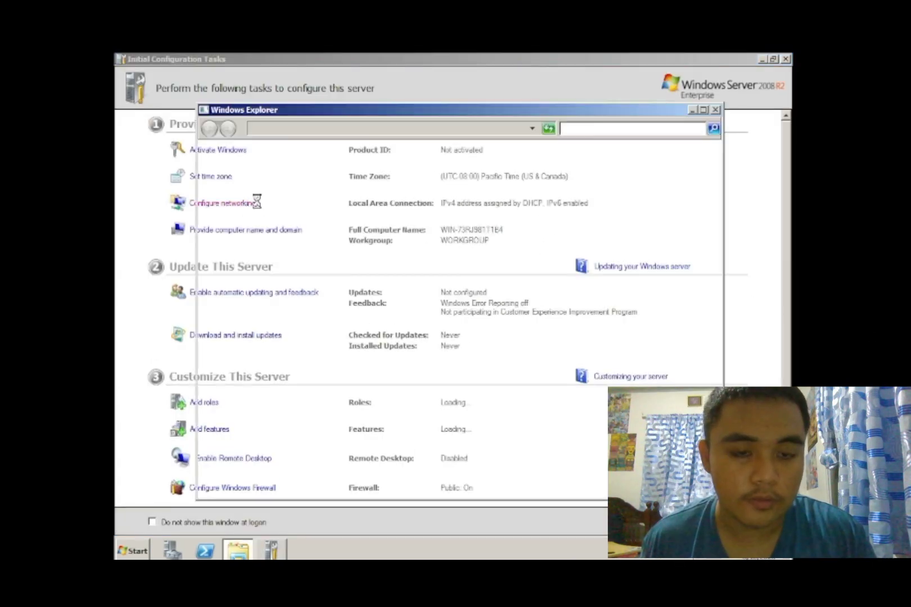
{"action": "left_click", "coordinate": [288, 195]}
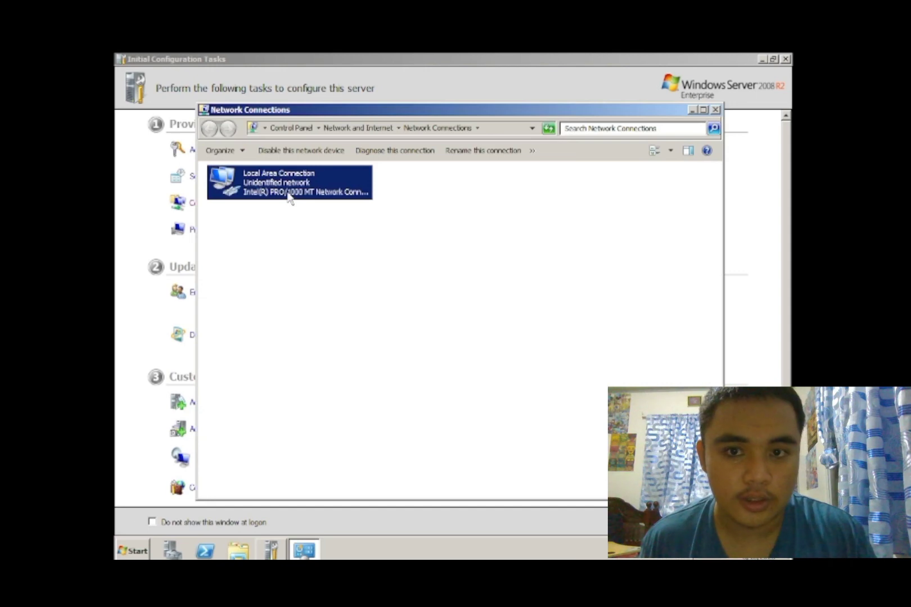
{"action": "double_click", "coordinate": [289, 181]}
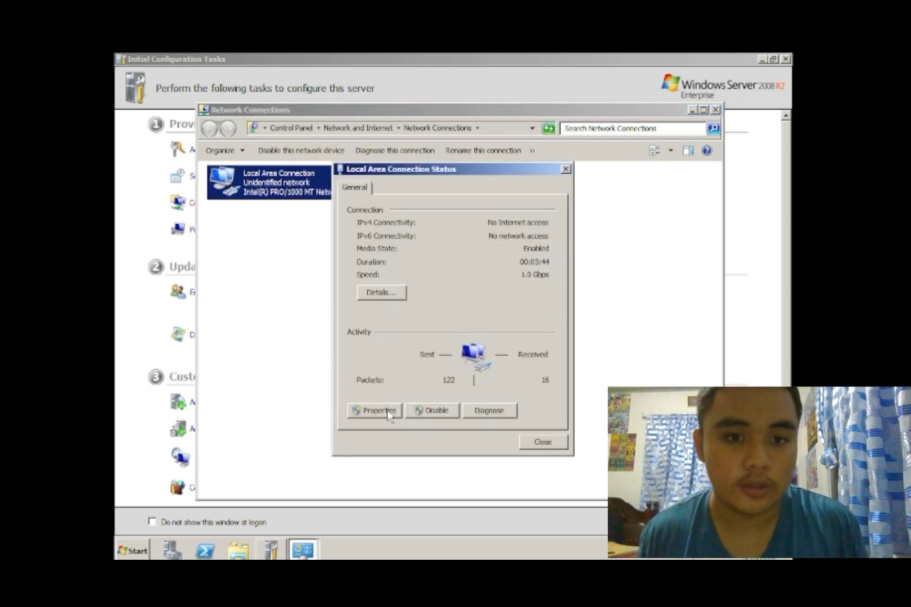
{"action": "left_click", "coordinate": [385, 413]}
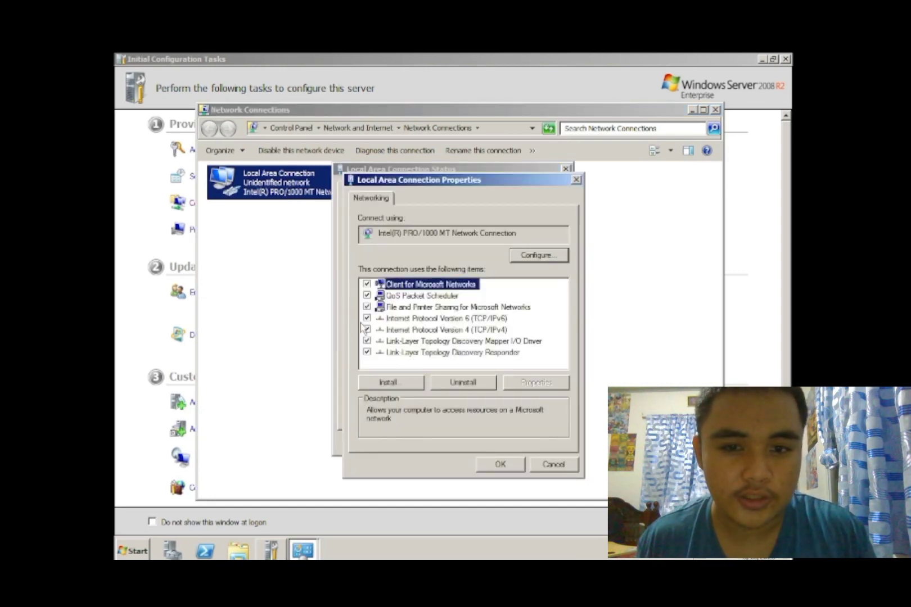
{"action": "left_click", "coordinate": [367, 319]}
{"action": "left_click", "coordinate": [399, 331]}
{"action": "left_click", "coordinate": [518, 382]}
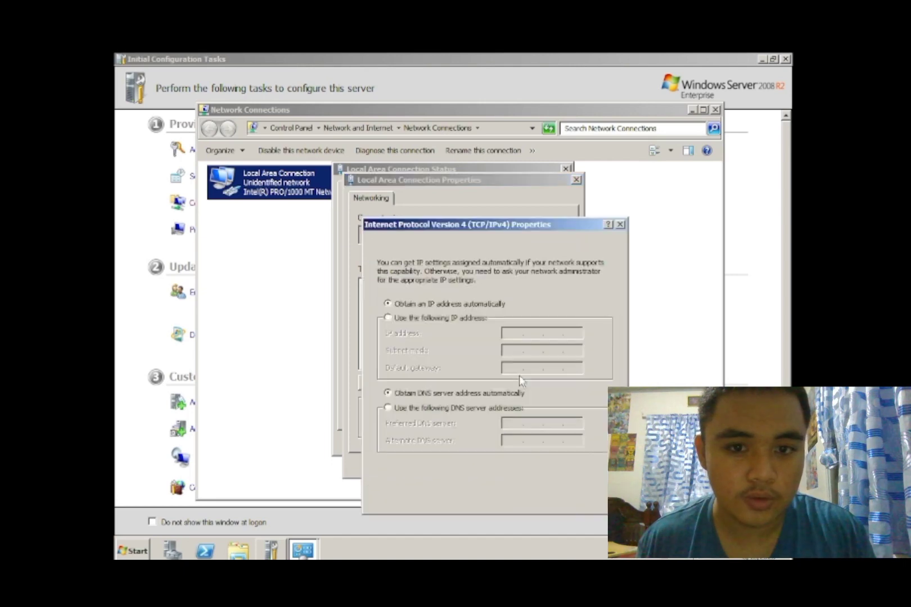
- Assign static IP 160.100.100.1, mask 255.255.0.0 and DNS 160.100.100.1, then save
{"action": "left_click", "coordinate": [412, 319]}
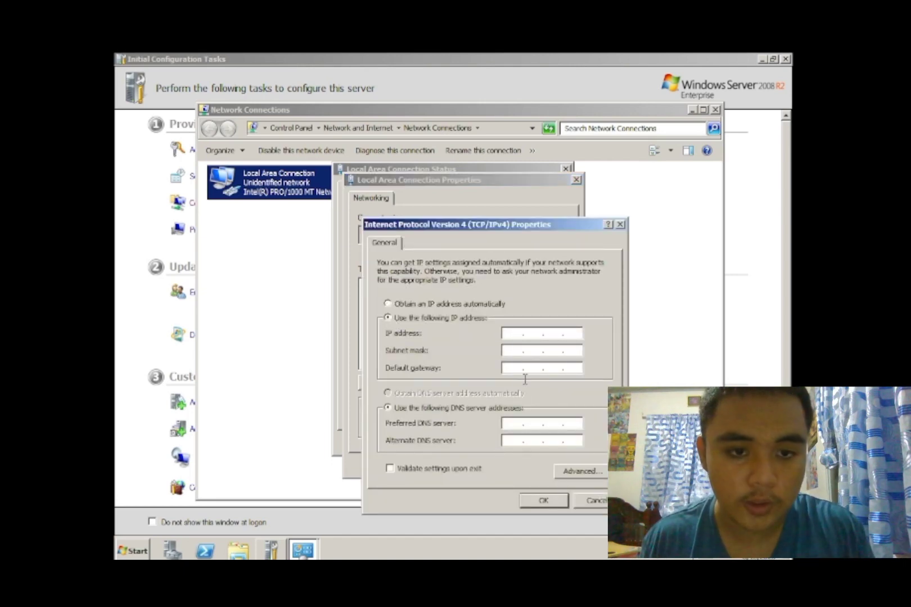
{"action": "type", "text": "160 . "}
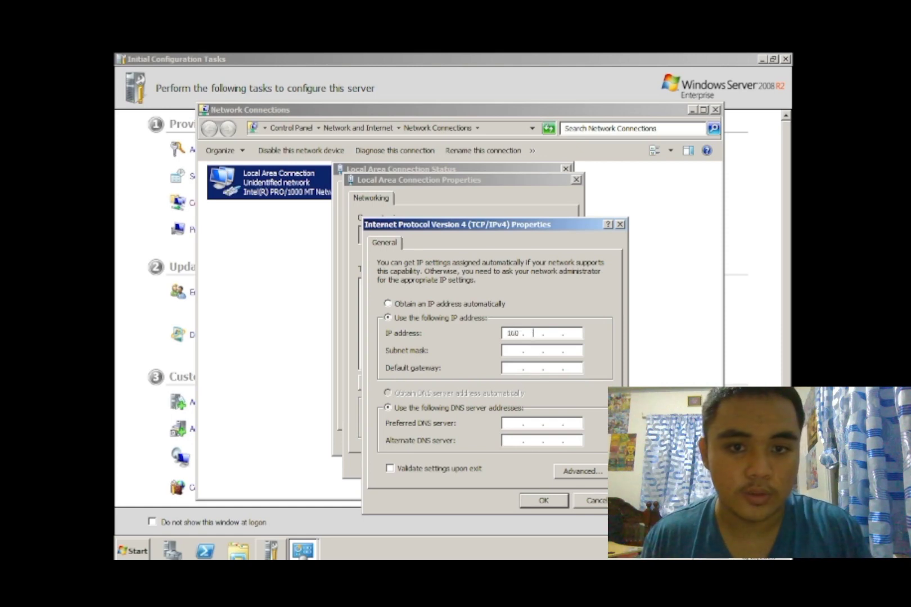
{"action": "type", "text": "100 . 100 . 1"}
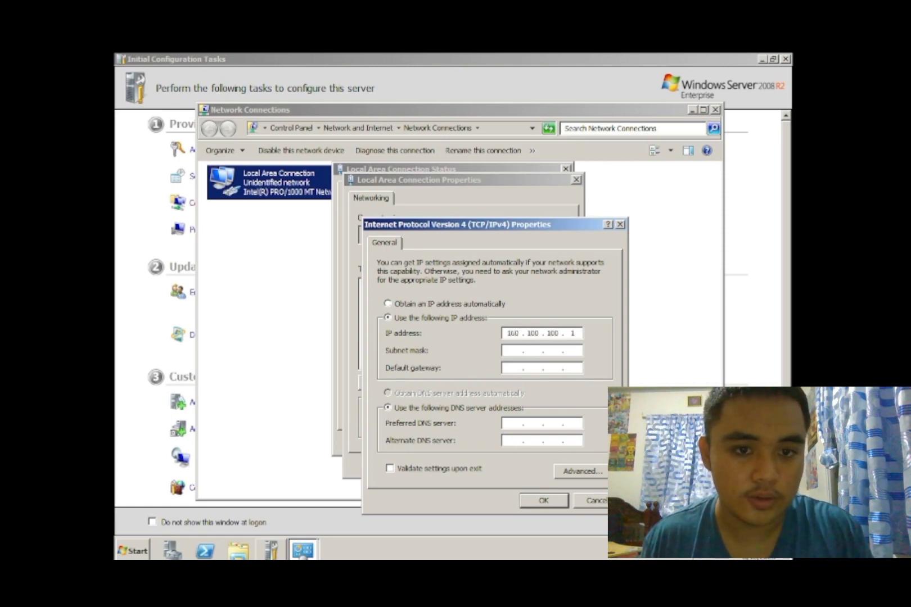
{"action": "left_click", "coordinate": [514, 351]}
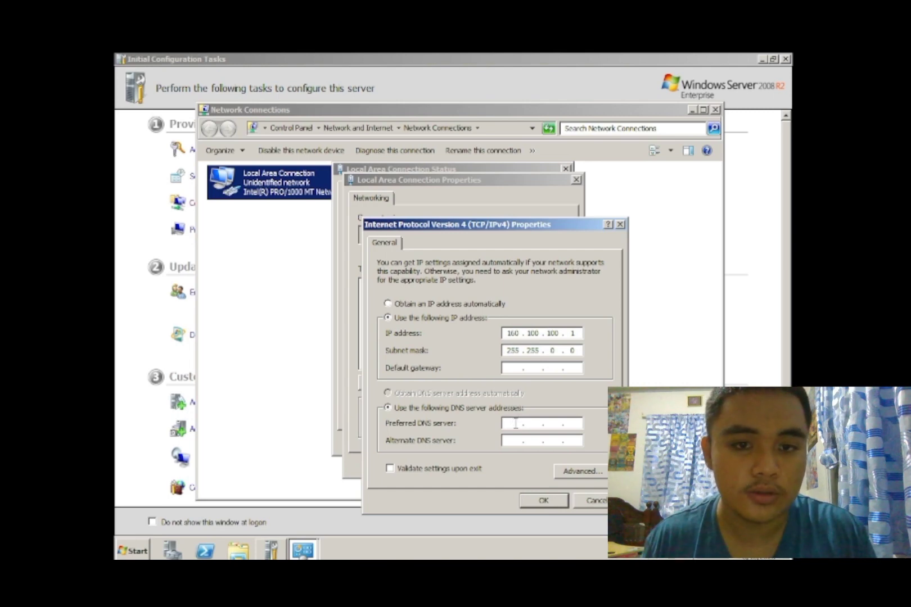
{"action": "left_click", "coordinate": [515, 424]}
{"action": "type", "text": "160 . 100 . 100 . 1"}
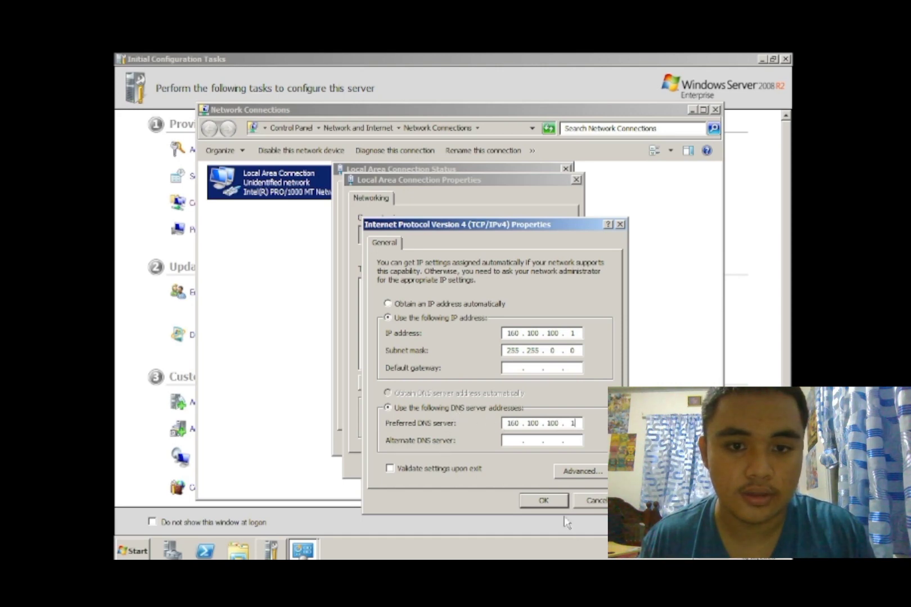
{"action": "left_click", "coordinate": [545, 502]}
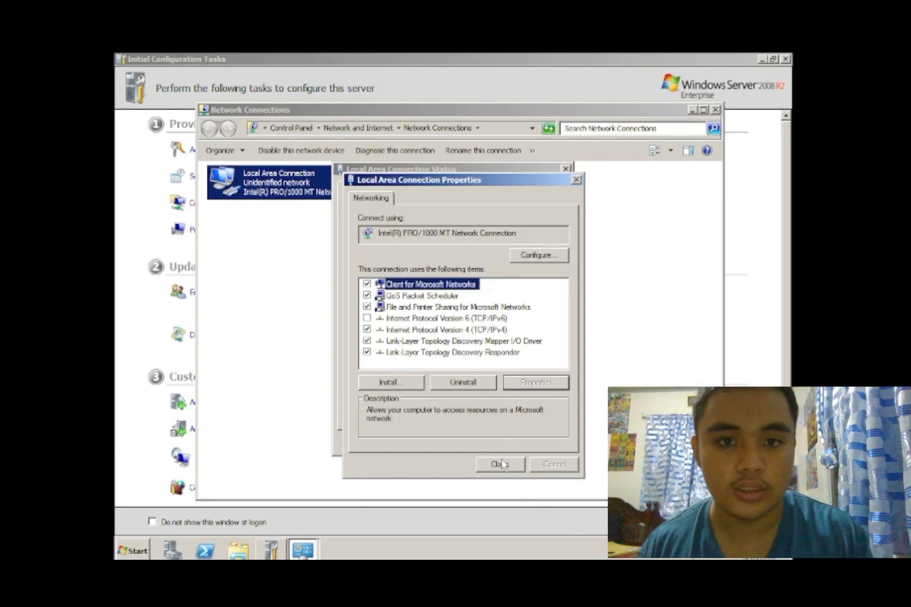
{"action": "left_click", "coordinate": [500, 464]}
{"action": "left_click", "coordinate": [715, 110]}
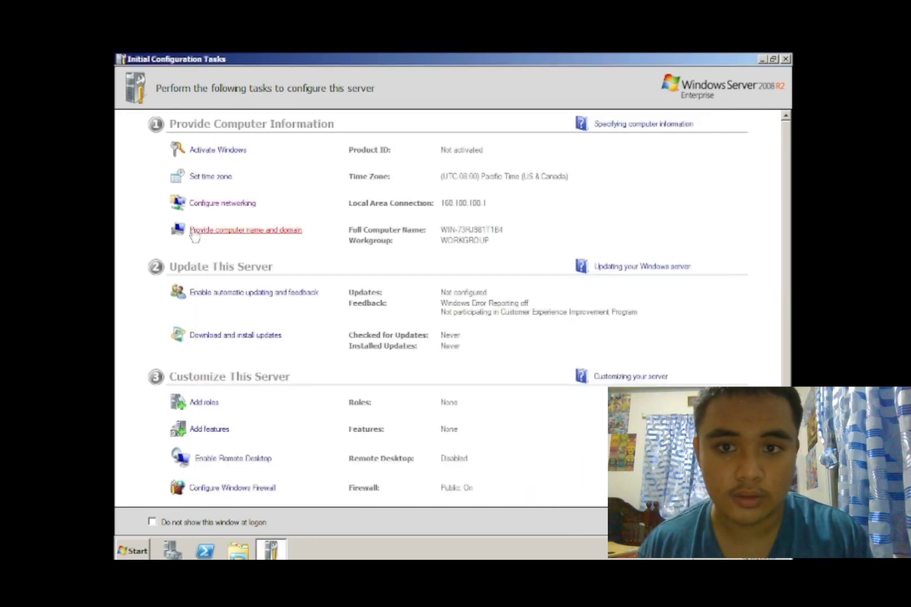
- Change the computer name to SERVER in System Properties
{"action": "left_click", "coordinate": [194, 232]}
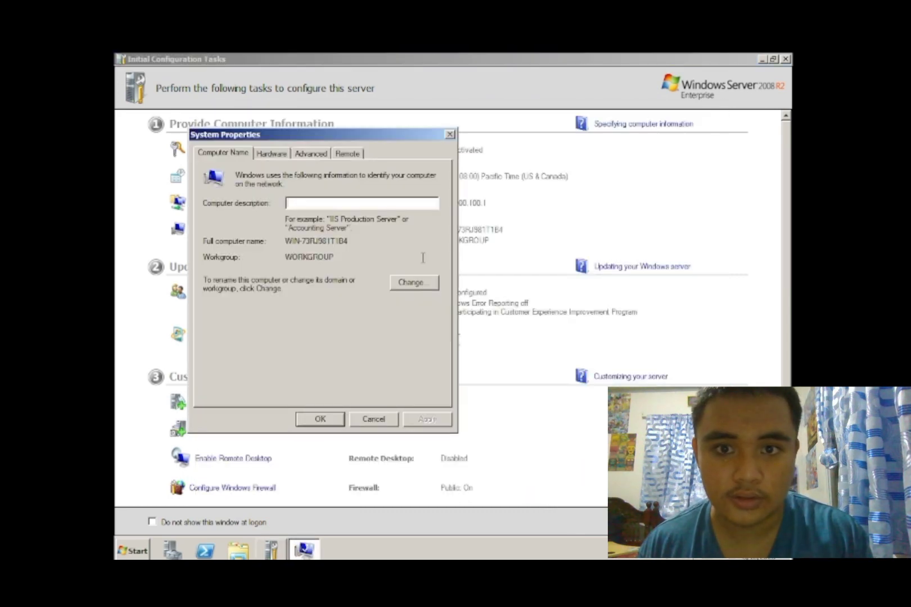
{"action": "type", "text": "SERV"}
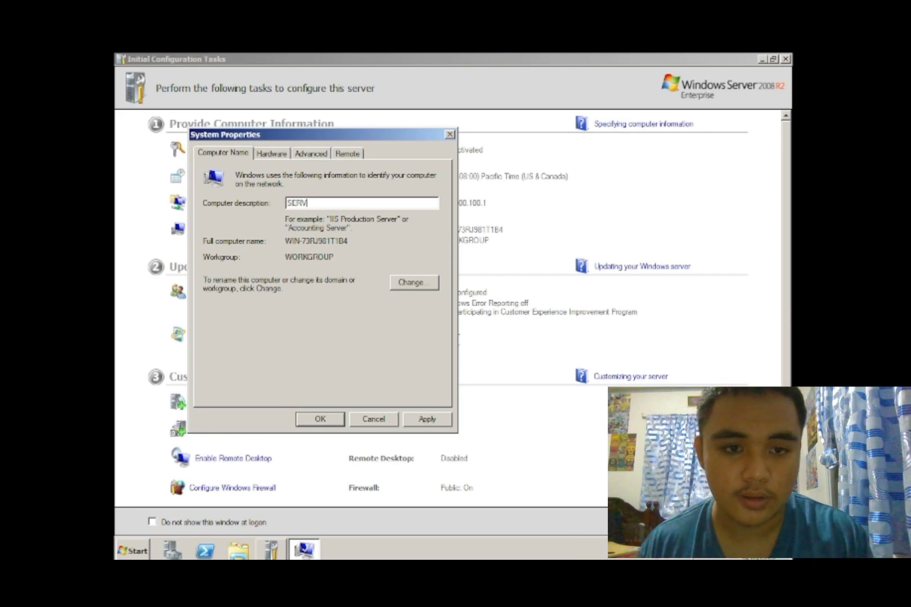
{"action": "key", "text": "BackSpace"}
{"action": "key", "text": "BackSpace"}
{"action": "key", "text": "BackSpace"}
{"action": "key", "text": "BackSpace"}
{"action": "left_click", "coordinate": [401, 280]}
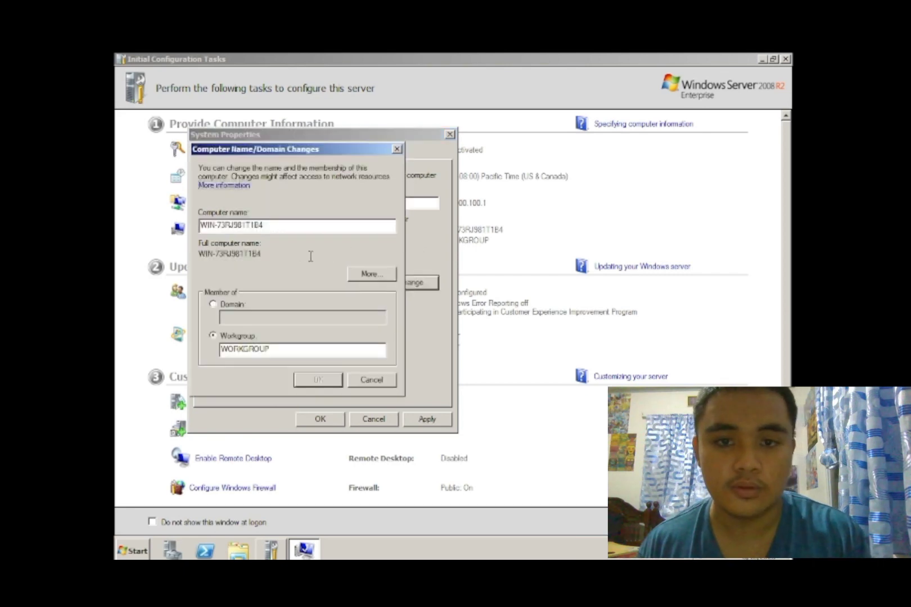
{"action": "left_click_drag", "start_coordinate": [281, 222], "coordinate": [141, 214]}
{"action": "type", "text": "SERVER"}
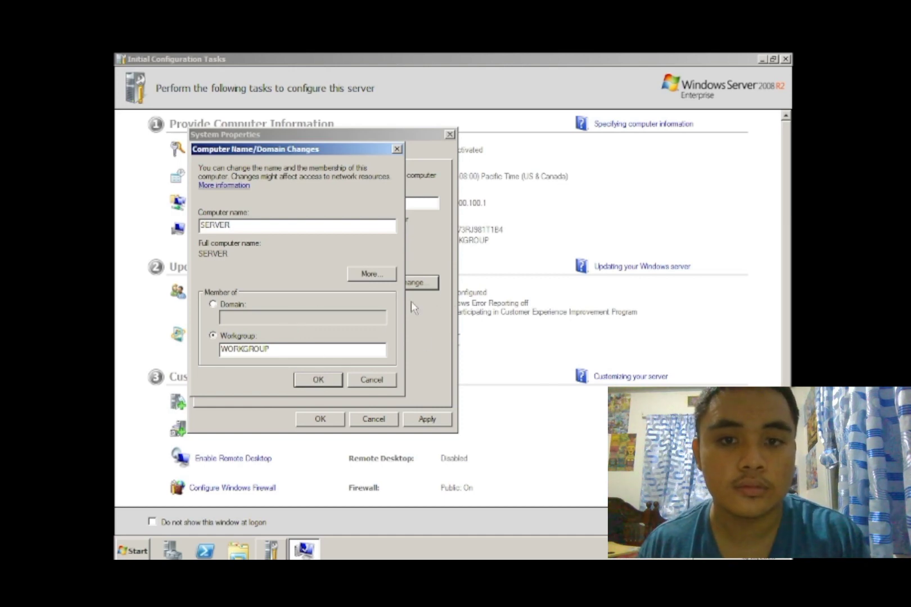
{"action": "key", "text": "Return"}
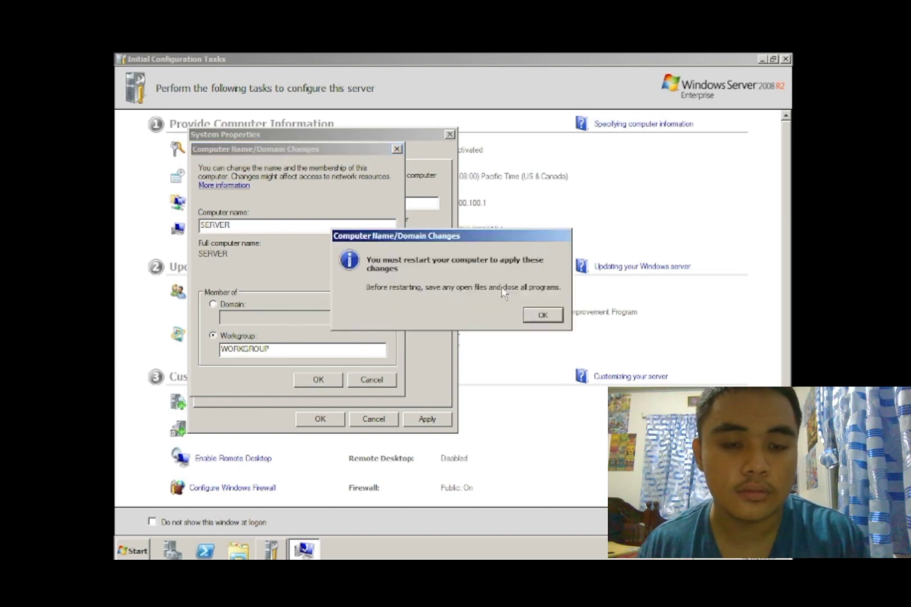
- Acknowledge the restart notice, close System Properties and restart the server
{"action": "left_click", "coordinate": [526, 317]}
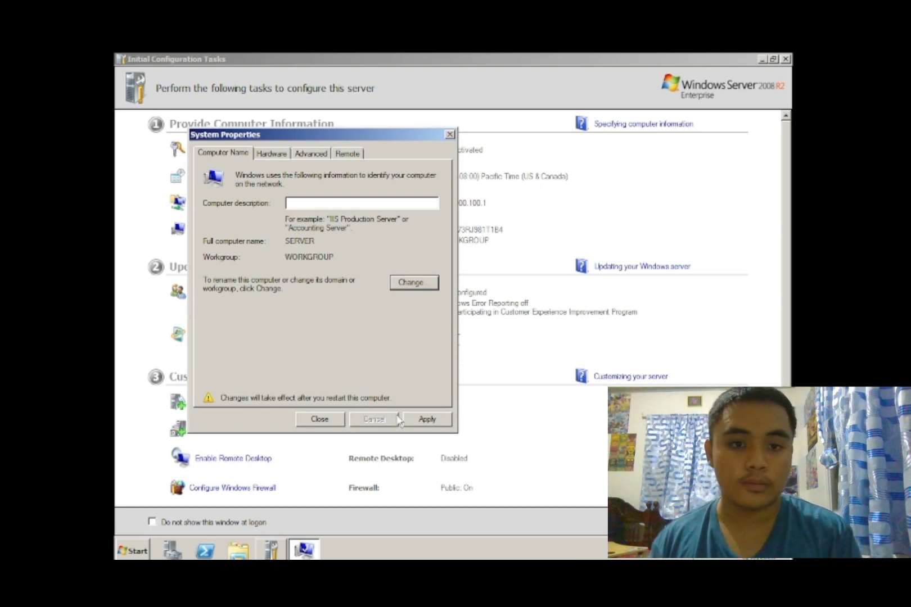
{"action": "left_click", "coordinate": [430, 420]}
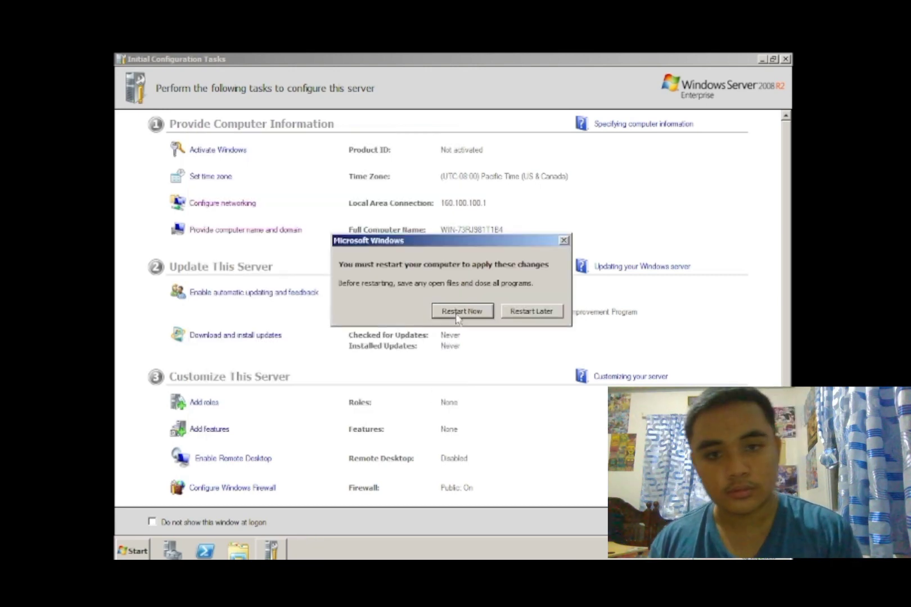
{"action": "left_click", "coordinate": [458, 310]}
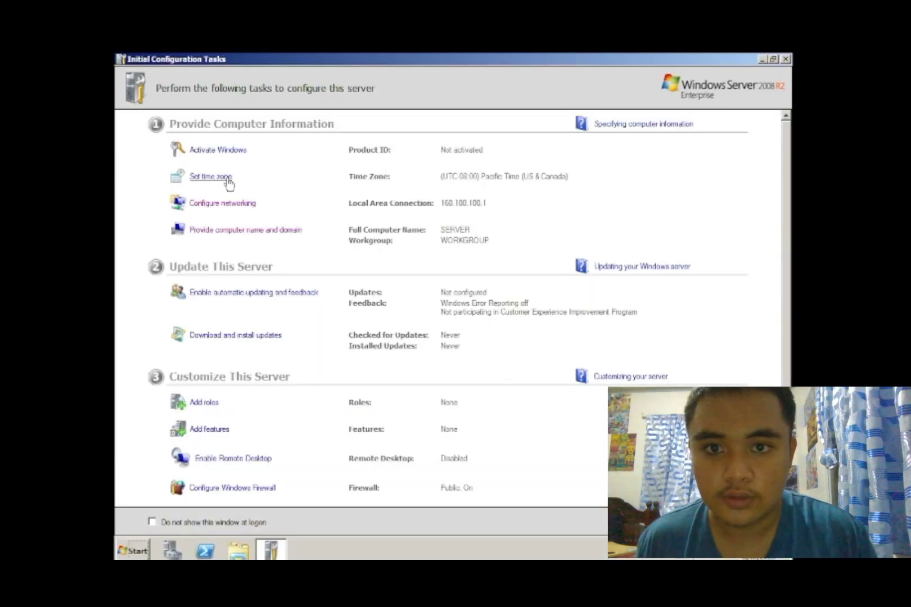
- Change the time zone to (UTC+08:00) Beijing, Chongqing, Hong Kong, Urumqi and apply it
{"action": "left_click", "coordinate": [225, 178]}
{"action": "left_click", "coordinate": [401, 244]}
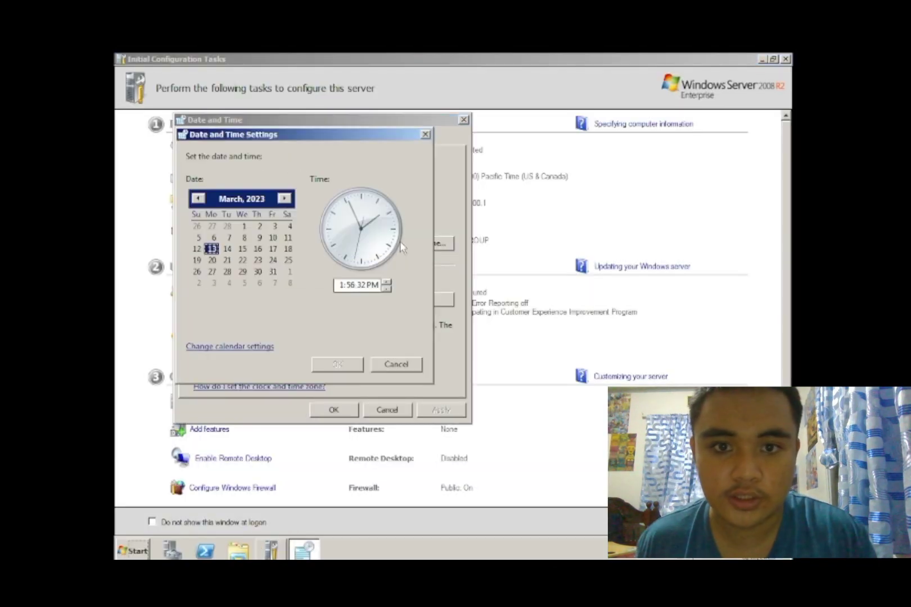
{"action": "left_click", "coordinate": [425, 137]}
{"action": "left_click", "coordinate": [404, 299]}
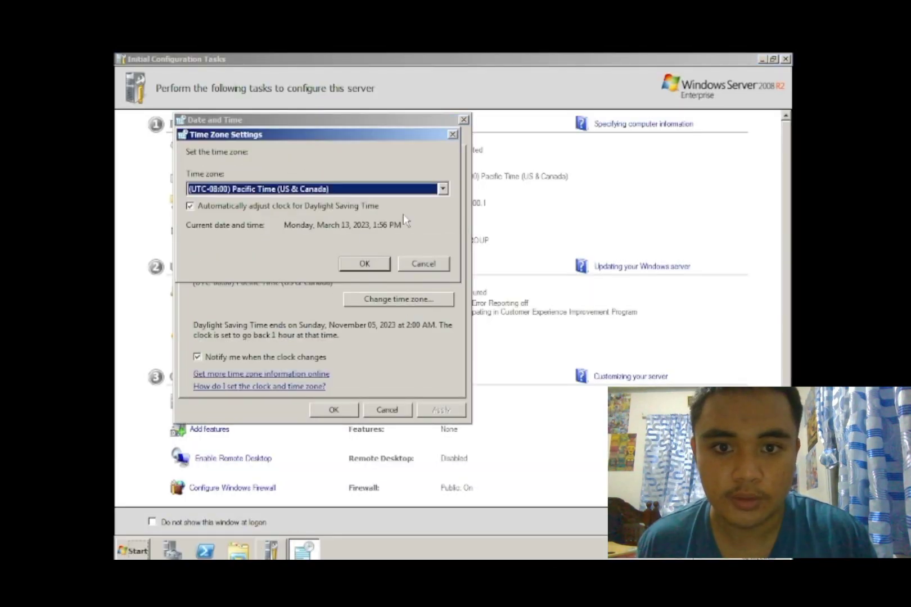
{"action": "left_click", "coordinate": [444, 189]}
{"action": "scroll", "coordinate": [253, 315], "scroll_direction": "down", "scroll_amount": 15}
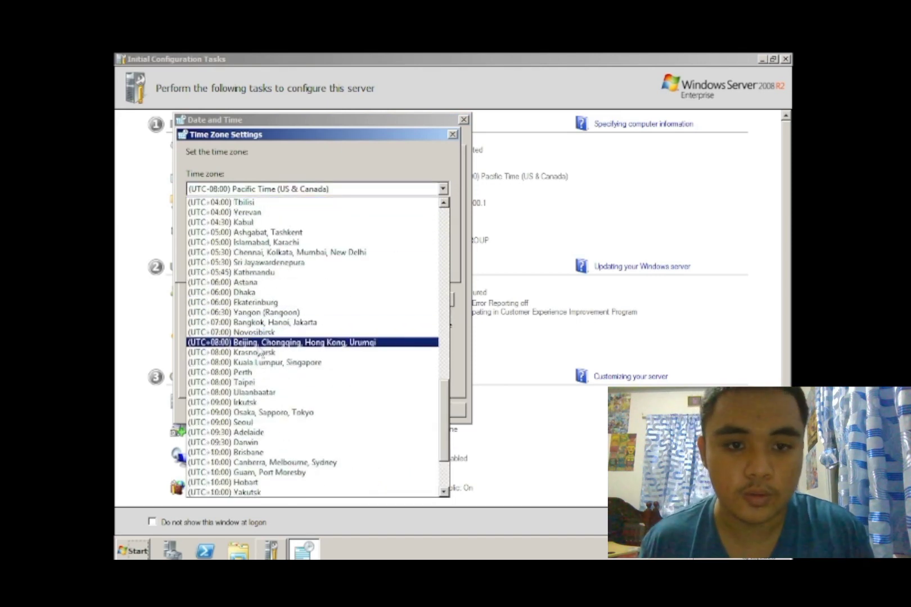
{"action": "left_click", "coordinate": [309, 344]}
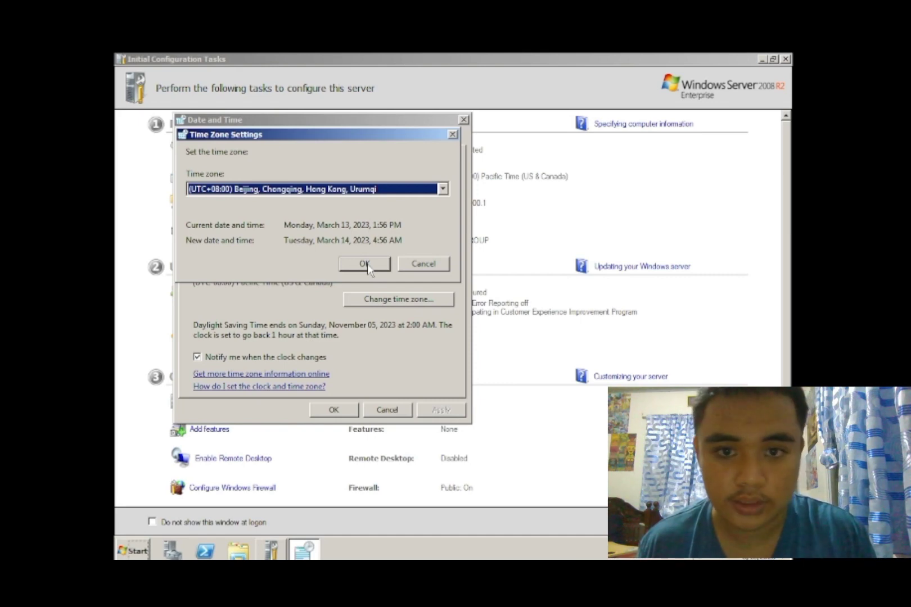
{"action": "left_click", "coordinate": [365, 264]}
{"action": "key", "text": "Return"}
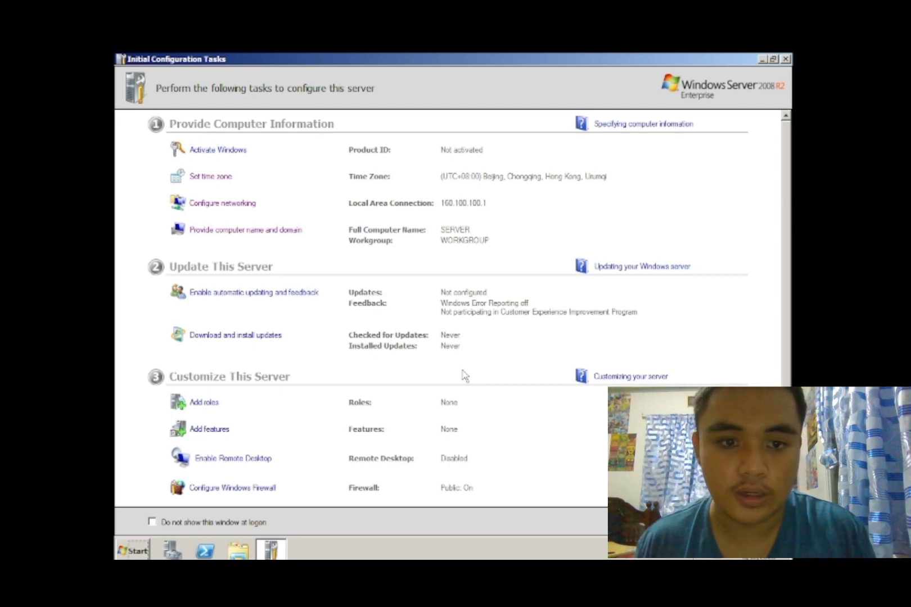
- Select Active Directory Domain Services with its required features in Add Roles and install it
{"action": "left_click", "coordinate": [209, 403]}
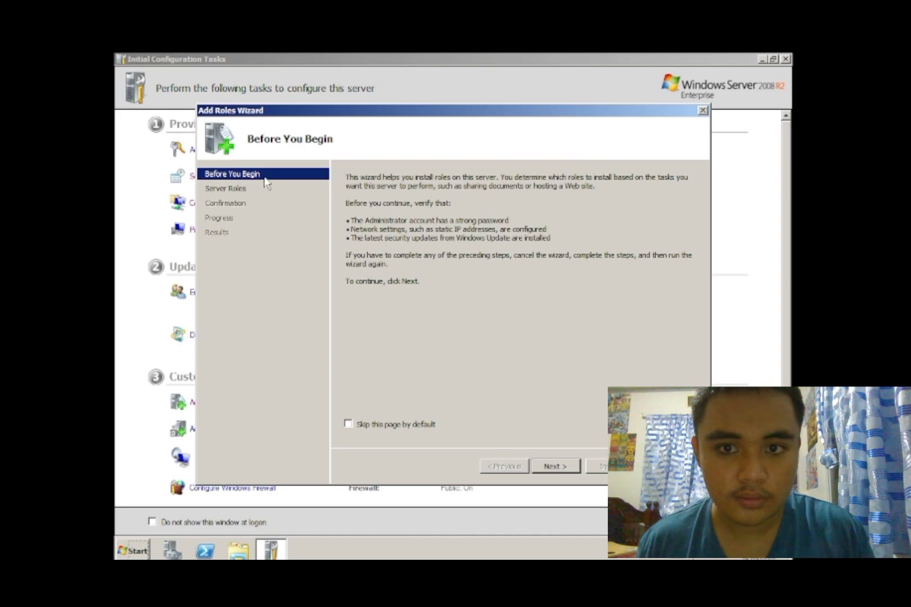
{"action": "left_click", "coordinate": [239, 189]}
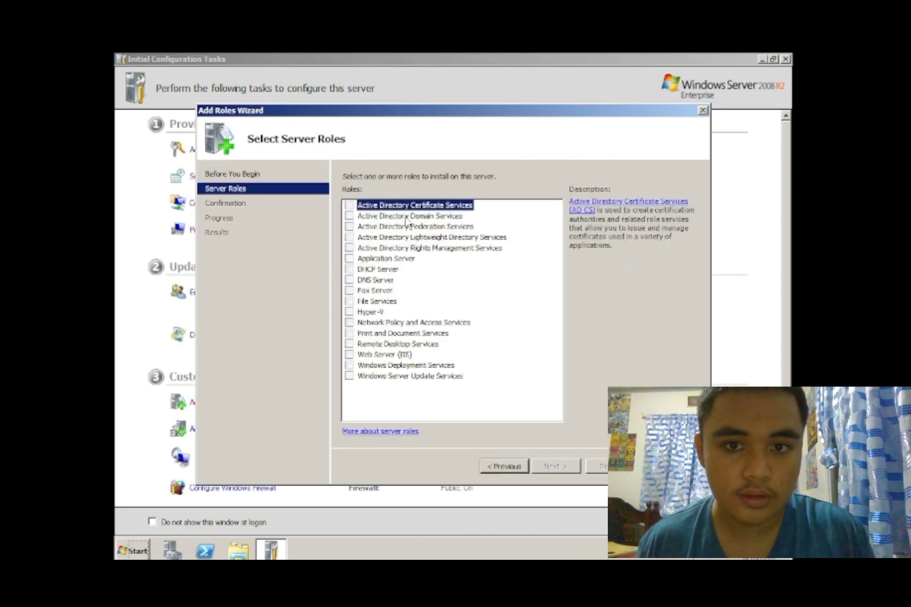
{"action": "left_click", "coordinate": [349, 216]}
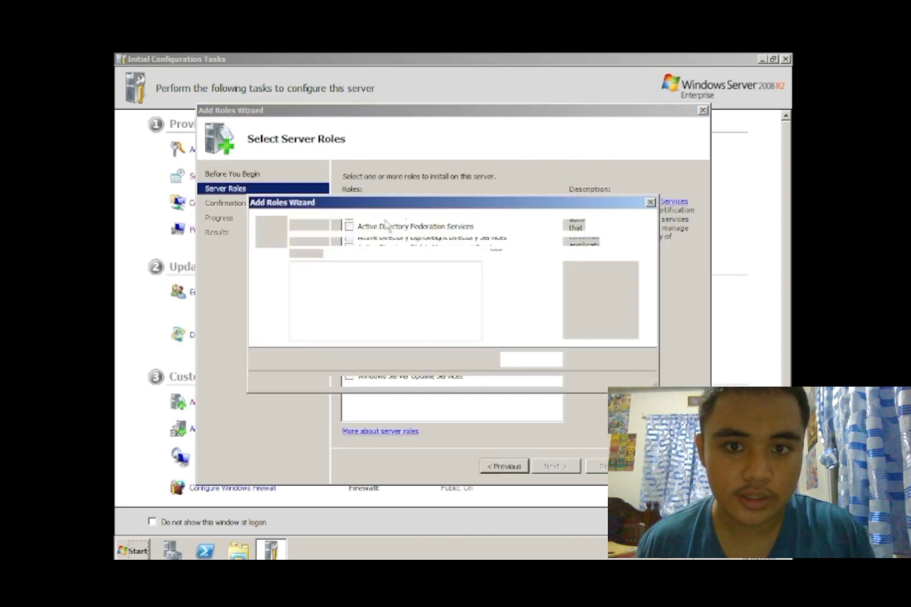
{"action": "left_click", "coordinate": [532, 357]}
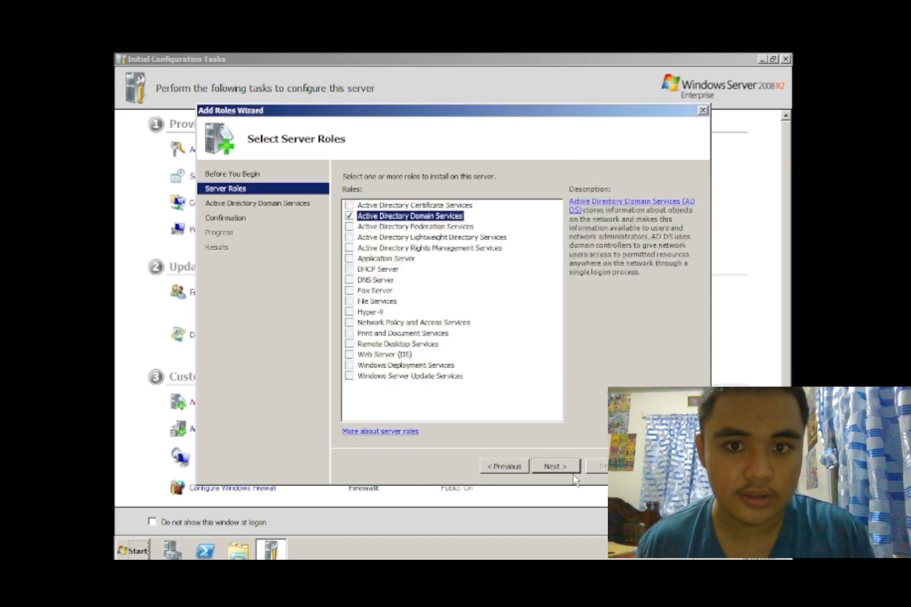
{"action": "left_click", "coordinate": [555, 467]}
{"action": "left_click", "coordinate": [555, 467]}
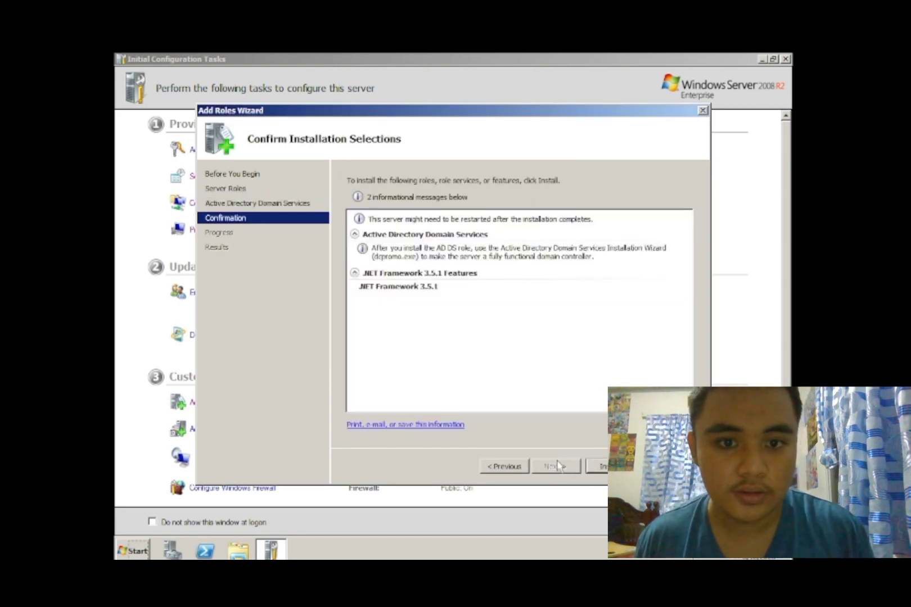
{"action": "left_click", "coordinate": [601, 467]}
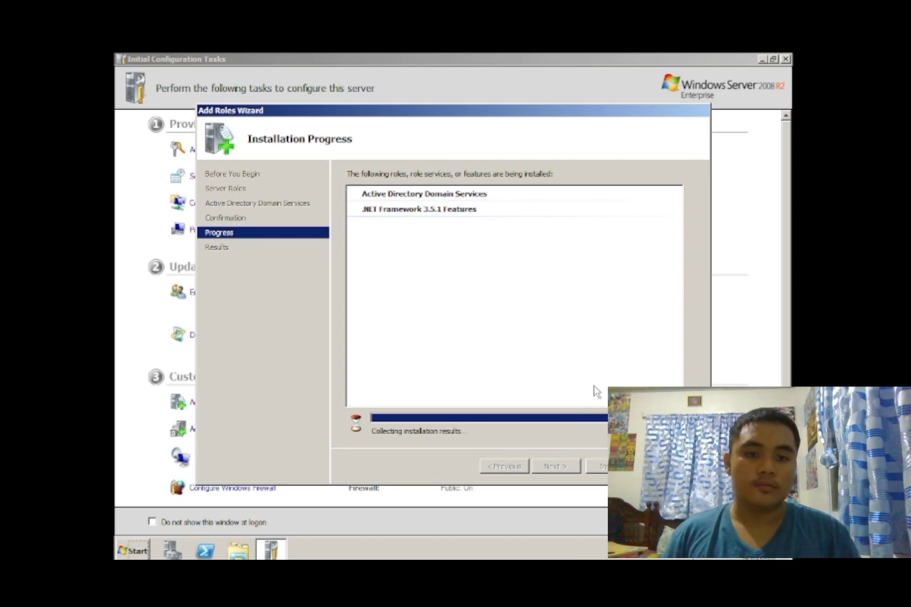
{"action": "key", "text": "Return"}
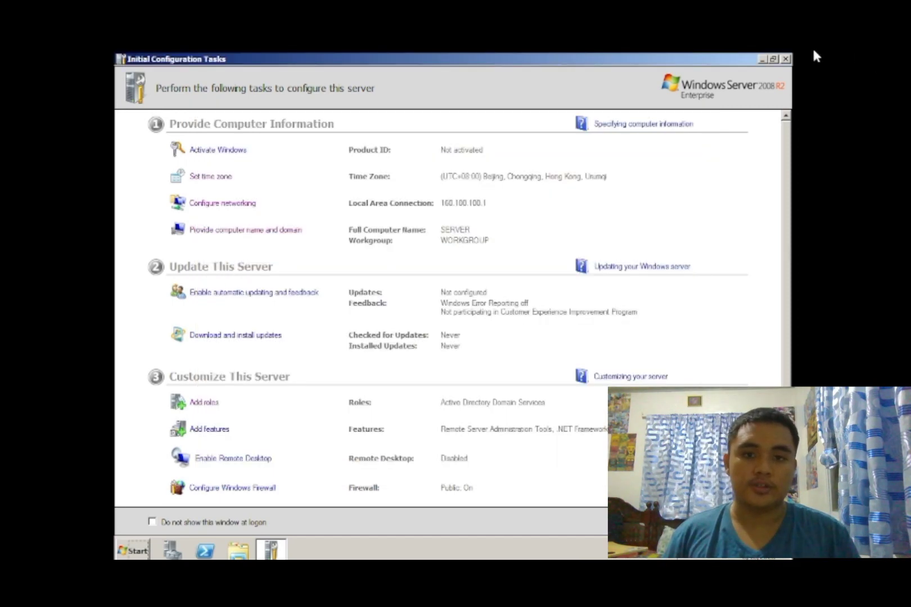
- In Server Manager, go to the Active Directory Domain Services role and launch dcpromo
{"action": "left_click", "coordinate": [173, 551]}
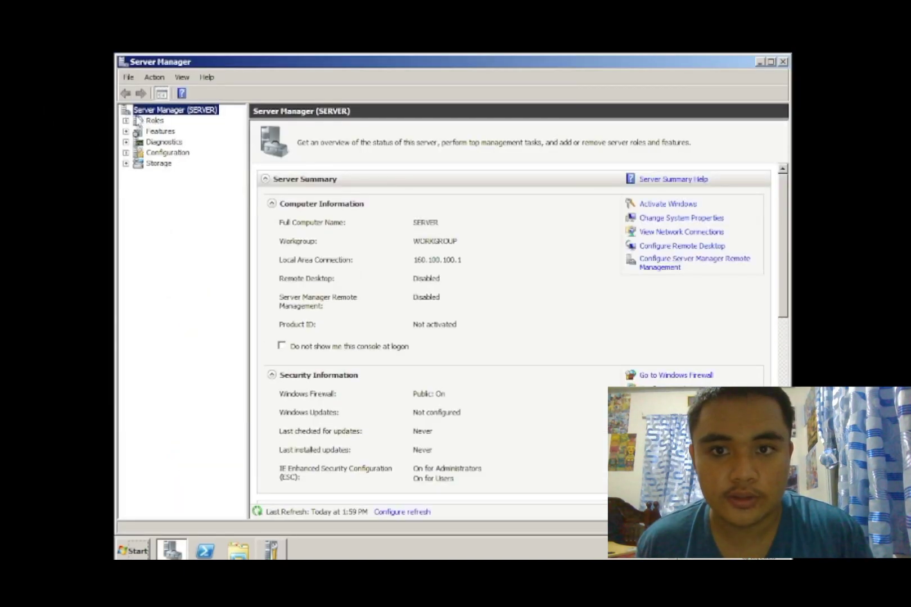
{"action": "left_click", "coordinate": [152, 120]}
{"action": "left_click", "coordinate": [174, 110]}
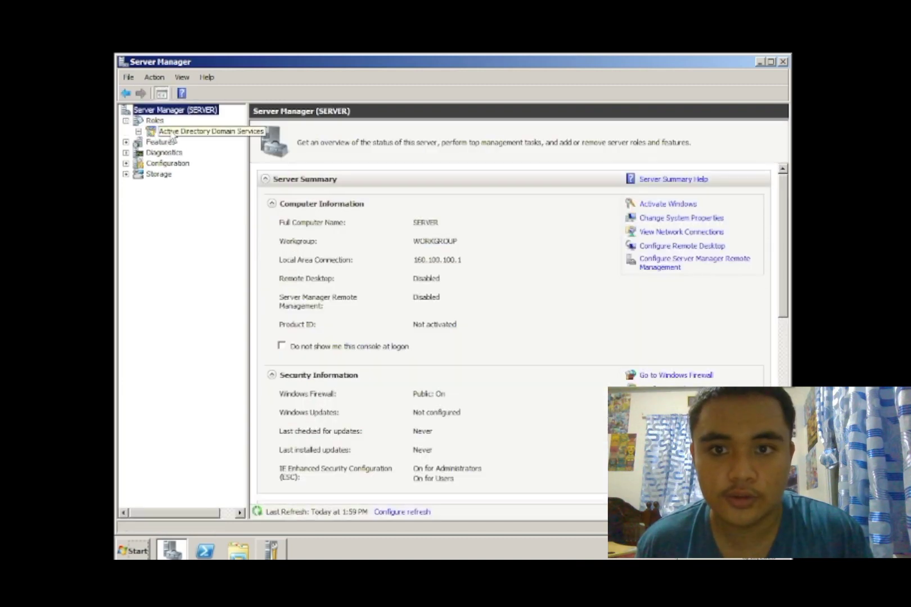
{"action": "left_click", "coordinate": [174, 132]}
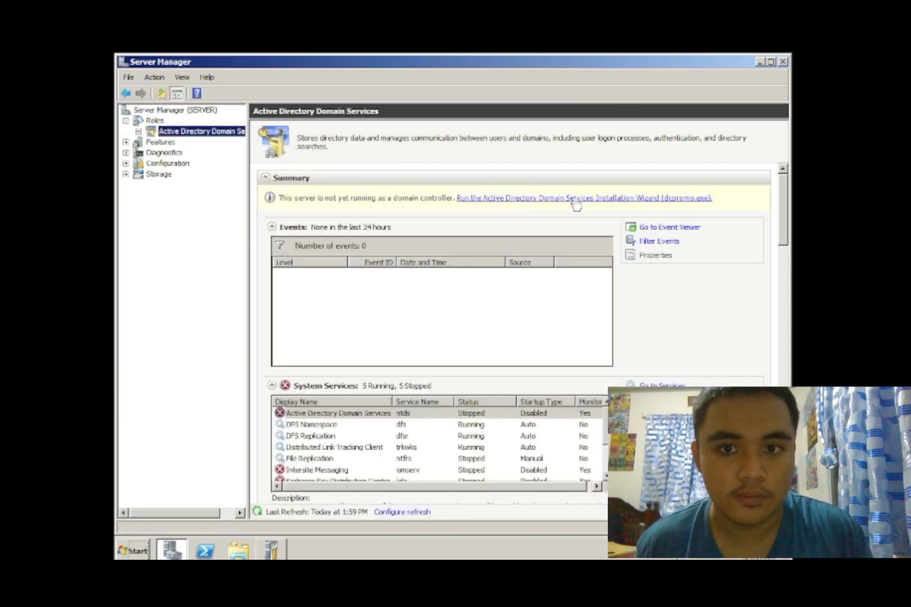
{"action": "left_click", "coordinate": [579, 199]}
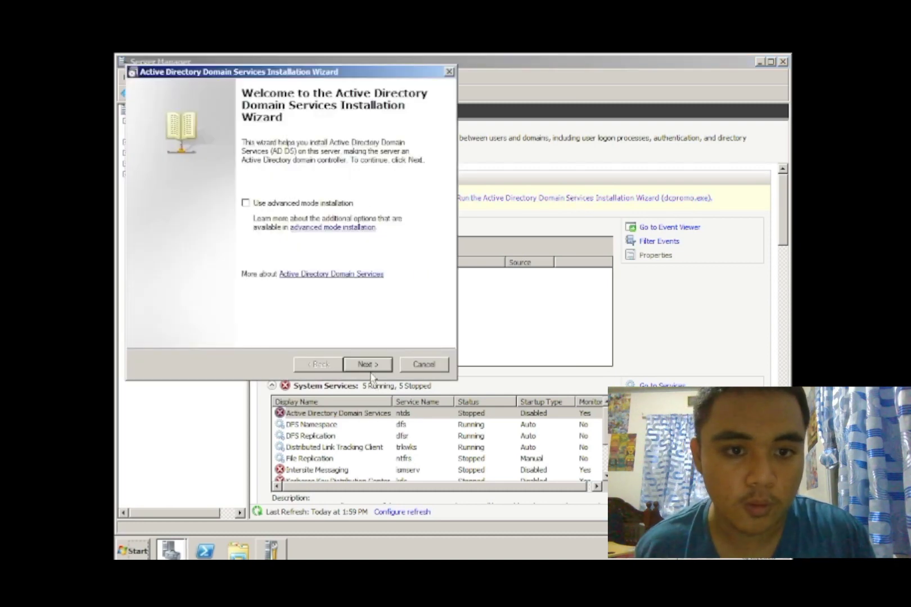
- Create a new domain in a new forest with root domain labroom.com
{"action": "left_click", "coordinate": [368, 365]}
{"action": "left_click", "coordinate": [369, 364]}
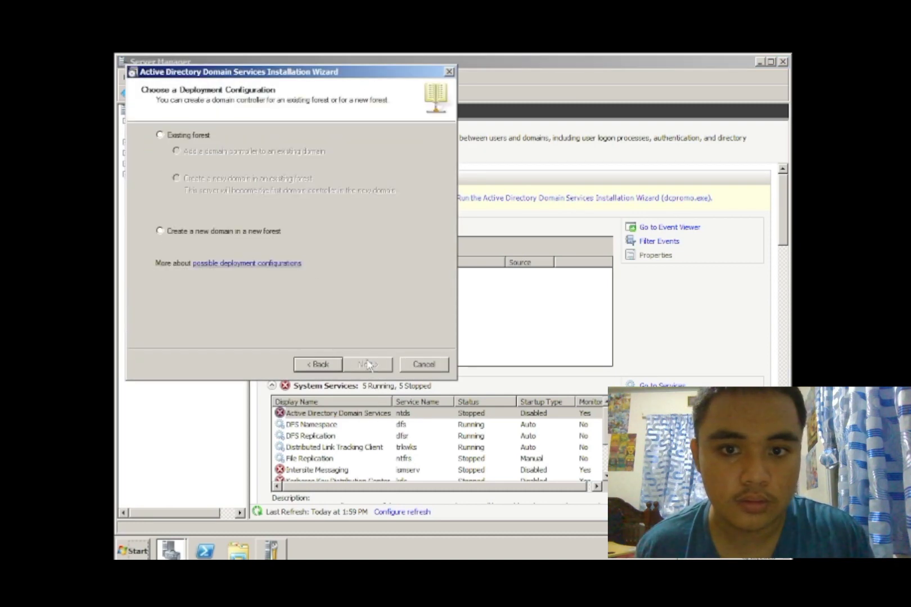
{"action": "left_click", "coordinate": [161, 231]}
{"action": "left_click", "coordinate": [367, 364]}
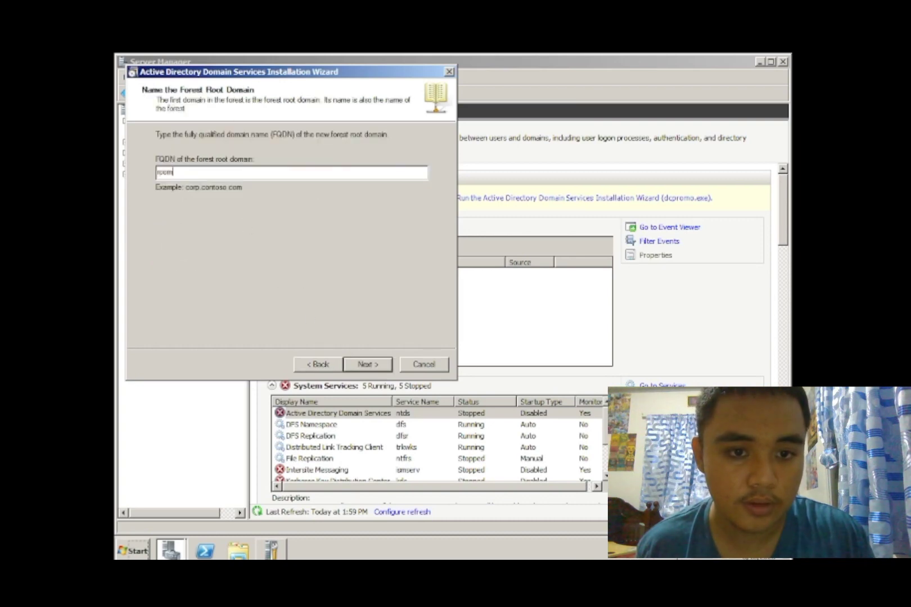
{"action": "key", "text": "BackSpace"}
{"action": "key", "text": "BackSpace"}
{"action": "key", "text": "BackSpace"}
{"action": "key", "text": "BackSpace"}
{"action": "type", "text": "lab"}
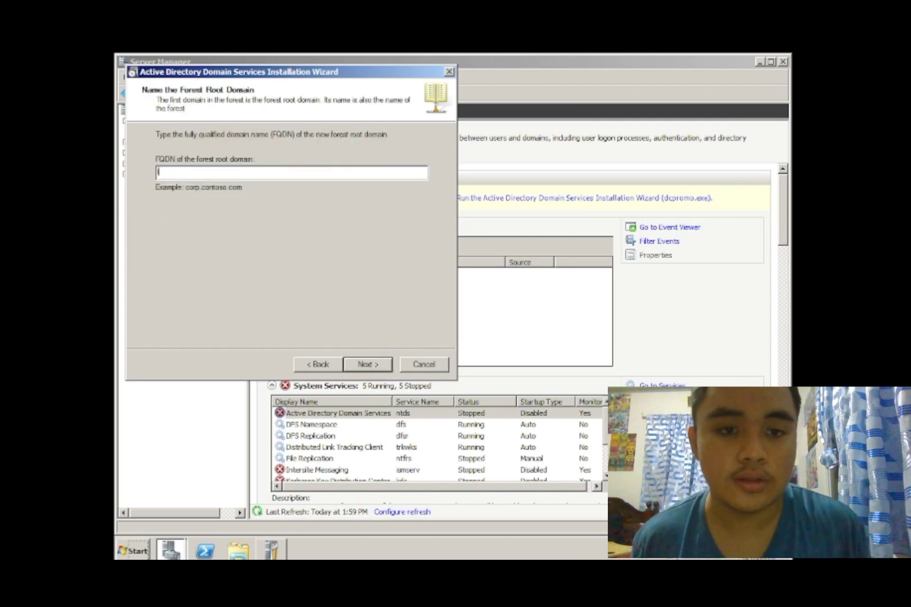
{"action": "type", "text": "room.com"}
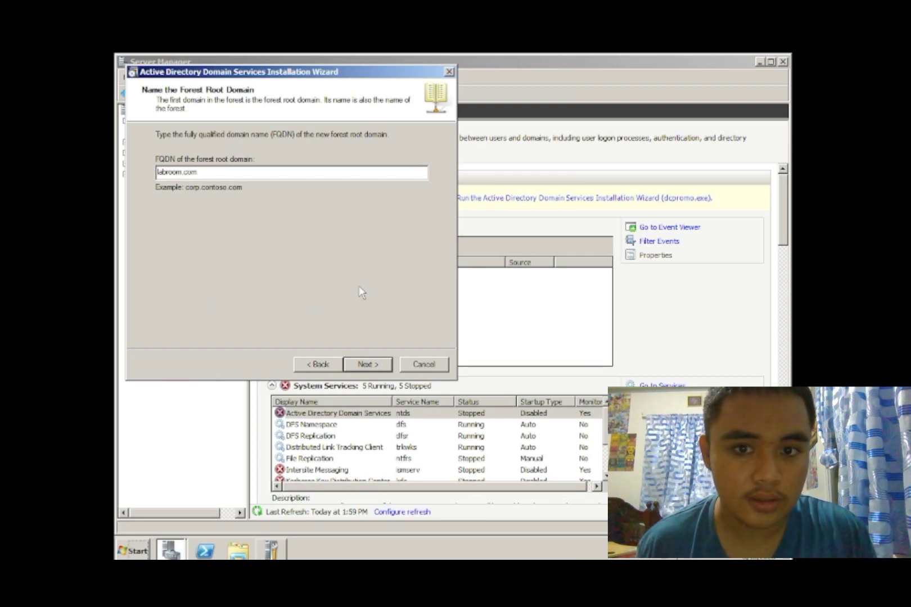
{"action": "left_click", "coordinate": [363, 365]}
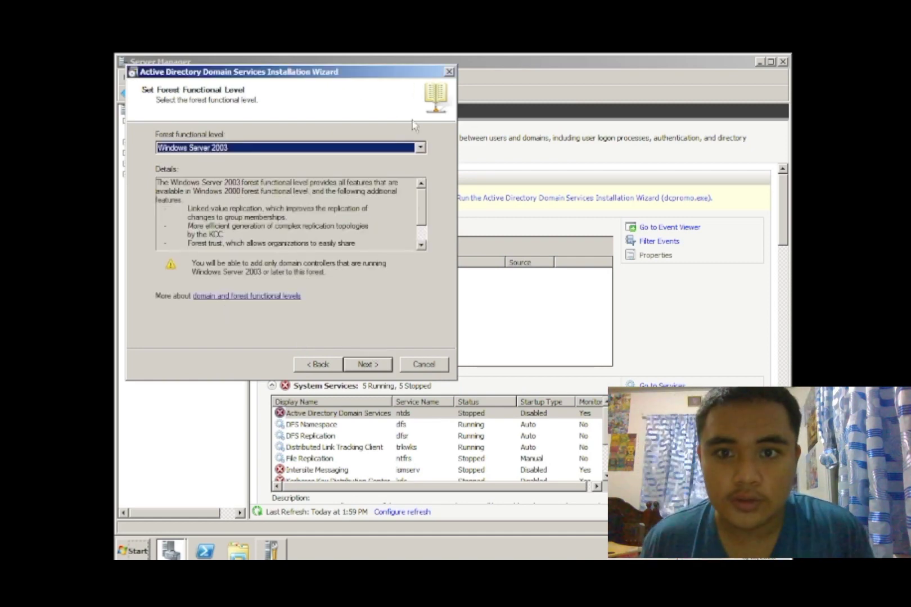
- Choose the Windows Server 2008 R2 forest level, keep DNS server and the default folders
{"action": "left_click", "coordinate": [420, 148]}
{"action": "left_click", "coordinate": [276, 187]}
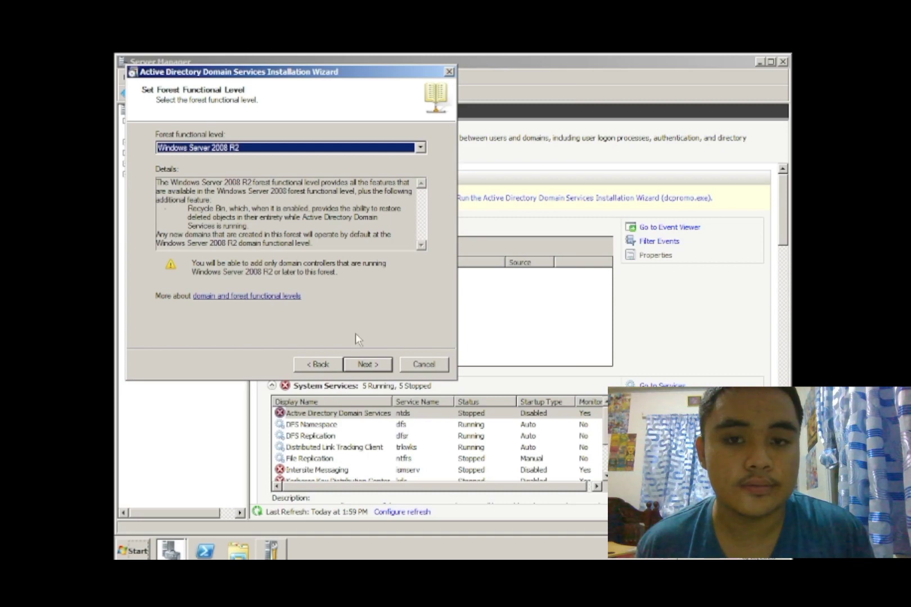
{"action": "left_click", "coordinate": [369, 366]}
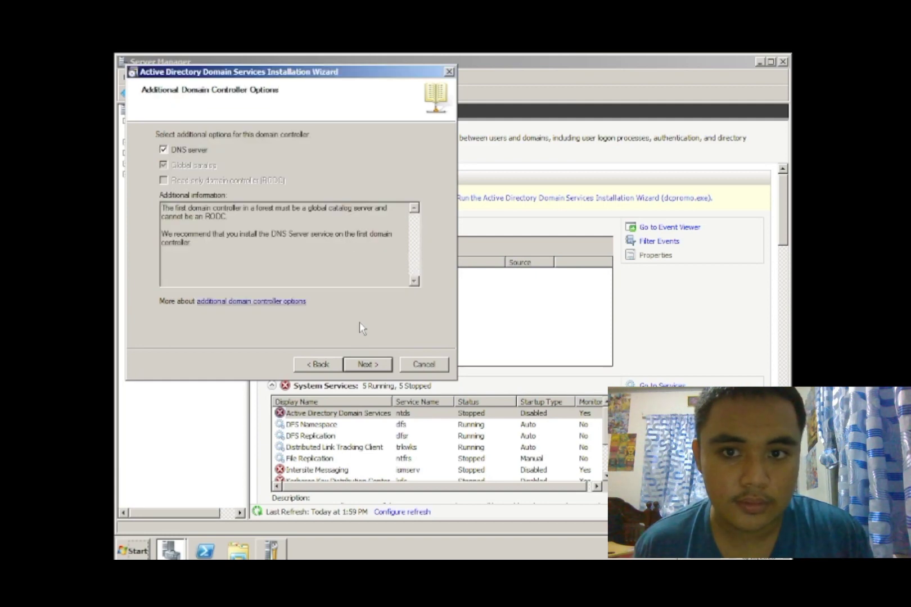
{"action": "left_click", "coordinate": [365, 363]}
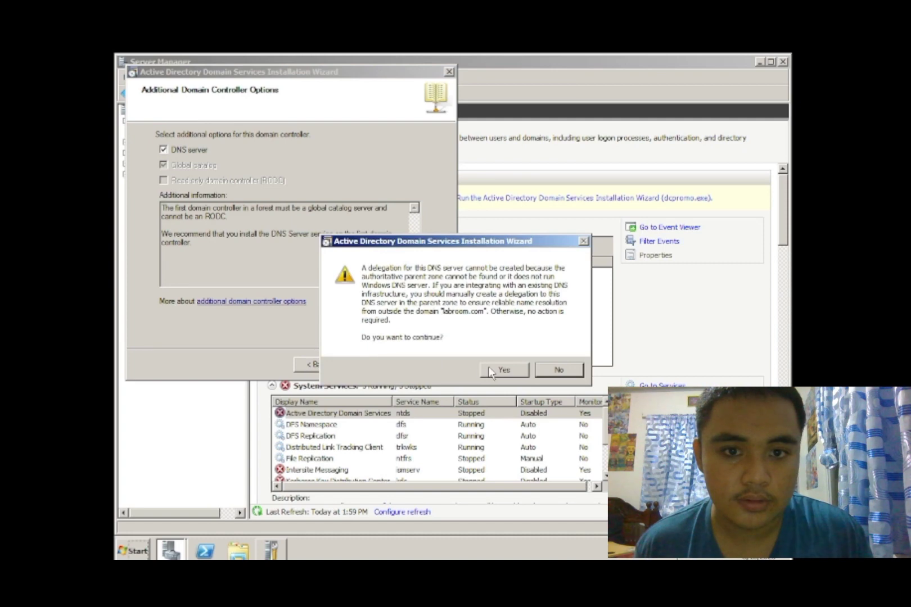
{"action": "left_click", "coordinate": [509, 369]}
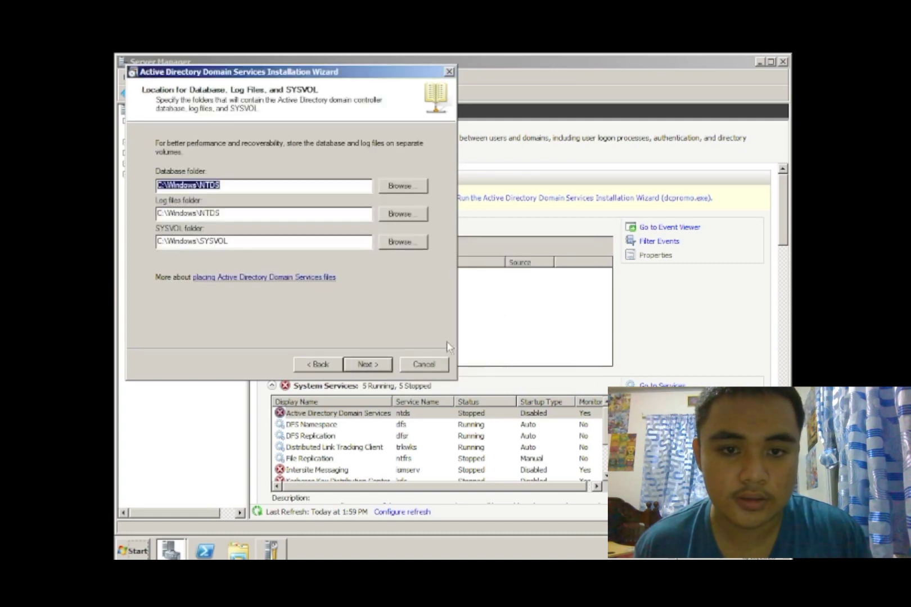
{"action": "left_click", "coordinate": [369, 364]}
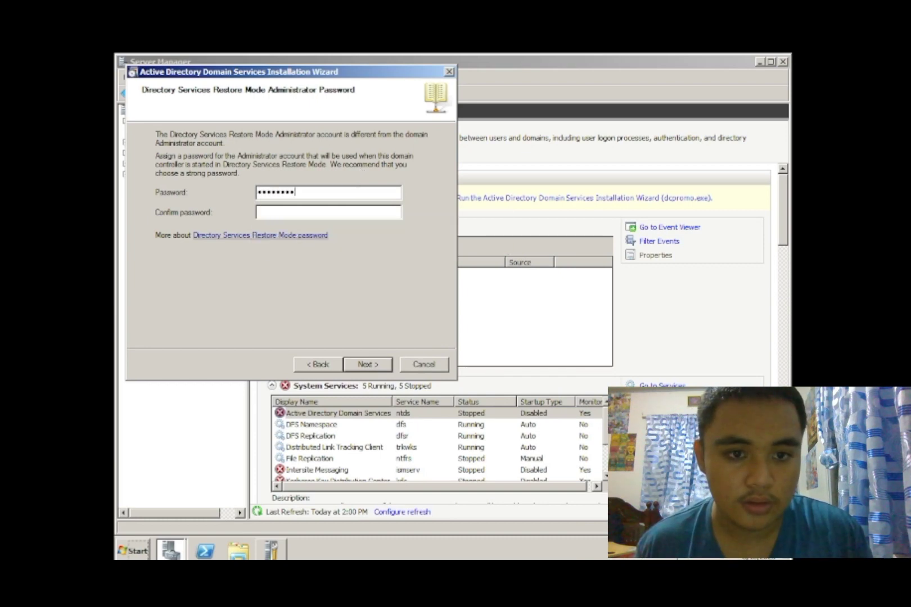
- Enter and confirm the Directory Services Restore Mode password to reach the summary
{"action": "type", "text": "******"}
{"action": "key", "text": "Tab"}
{"action": "type", "text": "**************"}
{"action": "key", "text": "Return"}
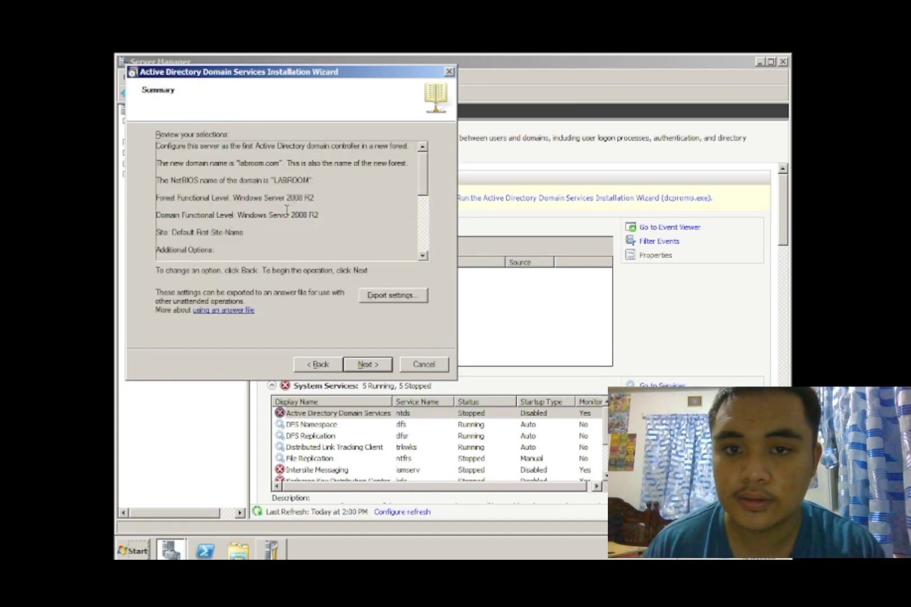
- Complete the labroom.com domain controller configuration and restart the server
{"action": "left_click", "coordinate": [370, 366]}
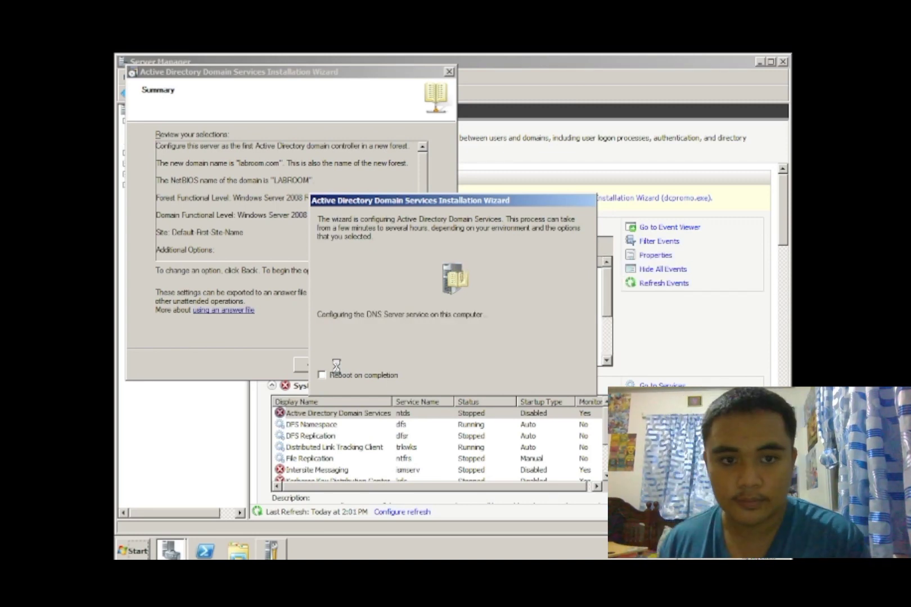
{"action": "left_click", "coordinate": [365, 373]}
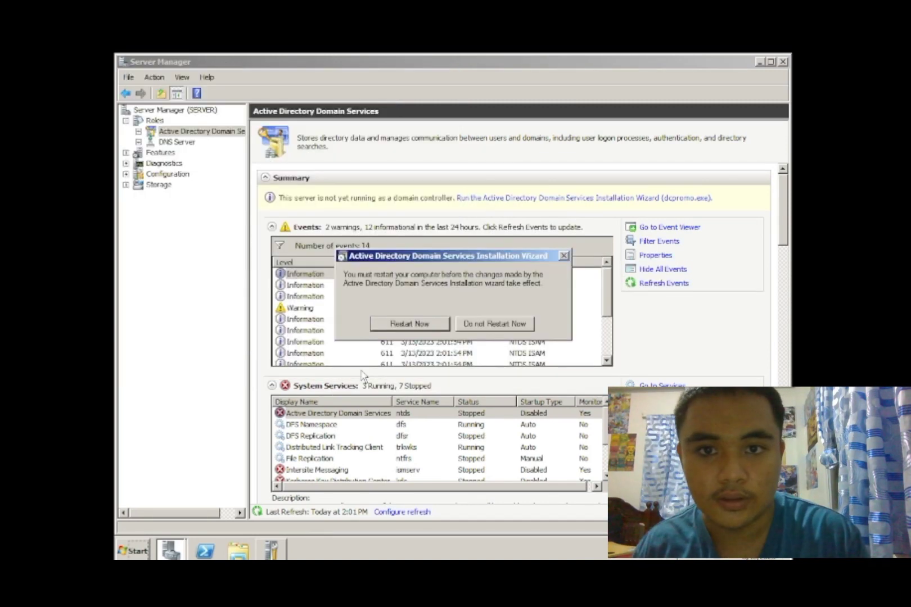
{"action": "left_click", "coordinate": [397, 325]}
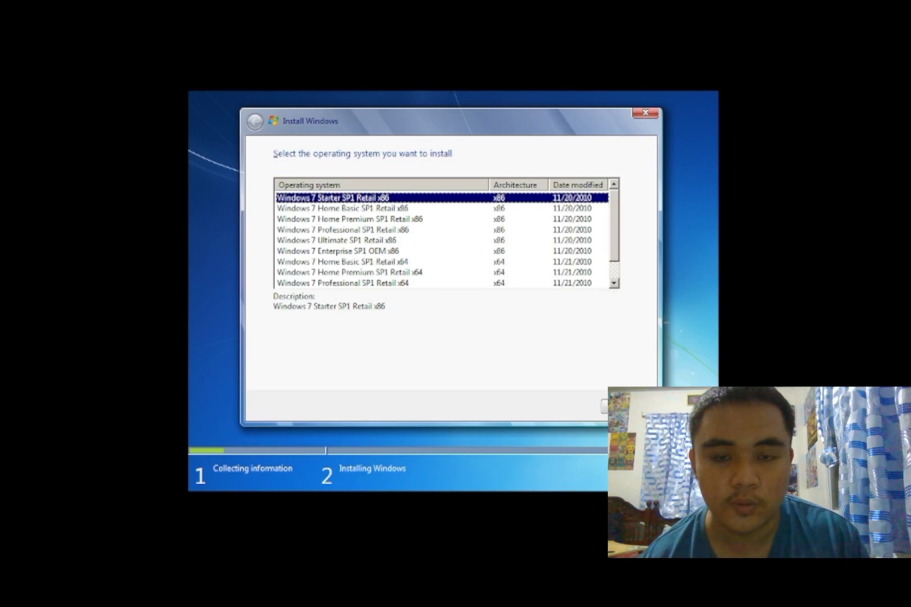
- Choose Windows 7 Professional SP1 x86 and accept its license terms
{"action": "left_click", "coordinate": [394, 230]}
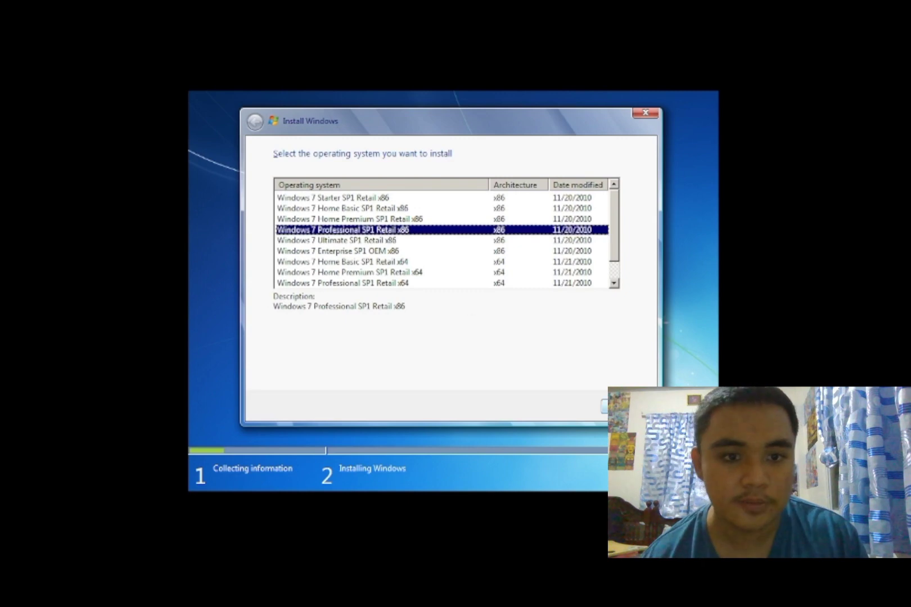
{"action": "left_click", "coordinate": [621, 406]}
{"action": "left_click", "coordinate": [288, 376]}
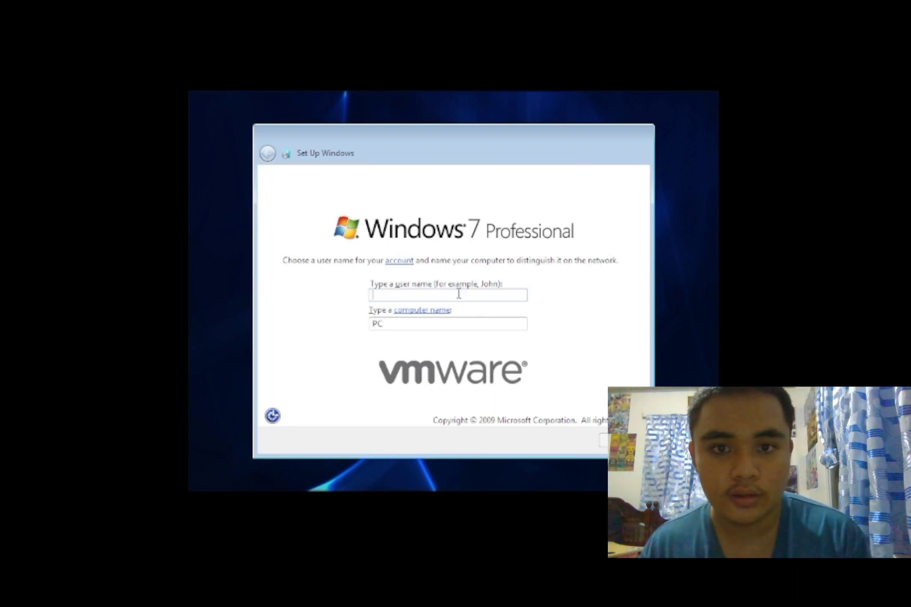
- Name the user PC1, leave the password blank, and choose Ask me later for updates
{"action": "type", "text": "PC1"}
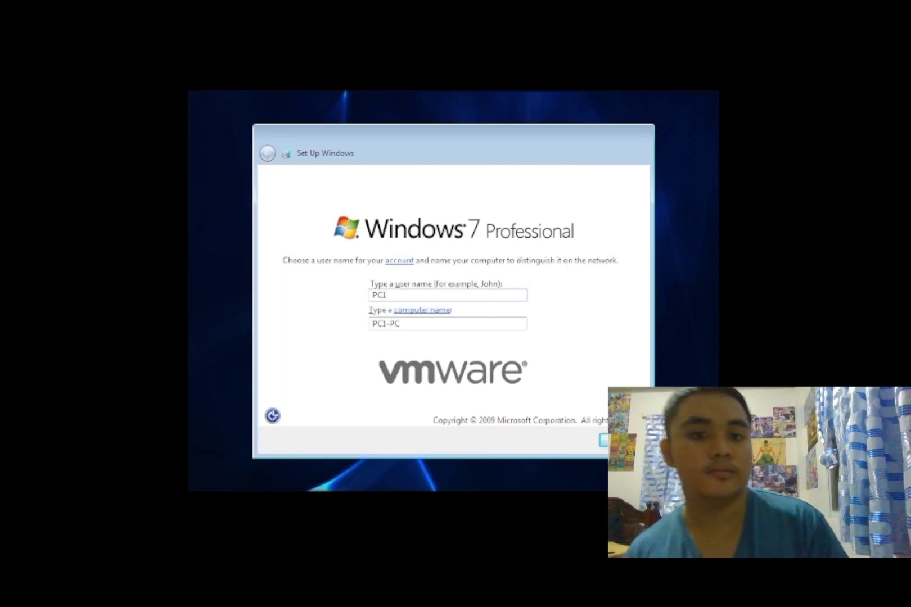
{"action": "left_click", "coordinate": [597, 432]}
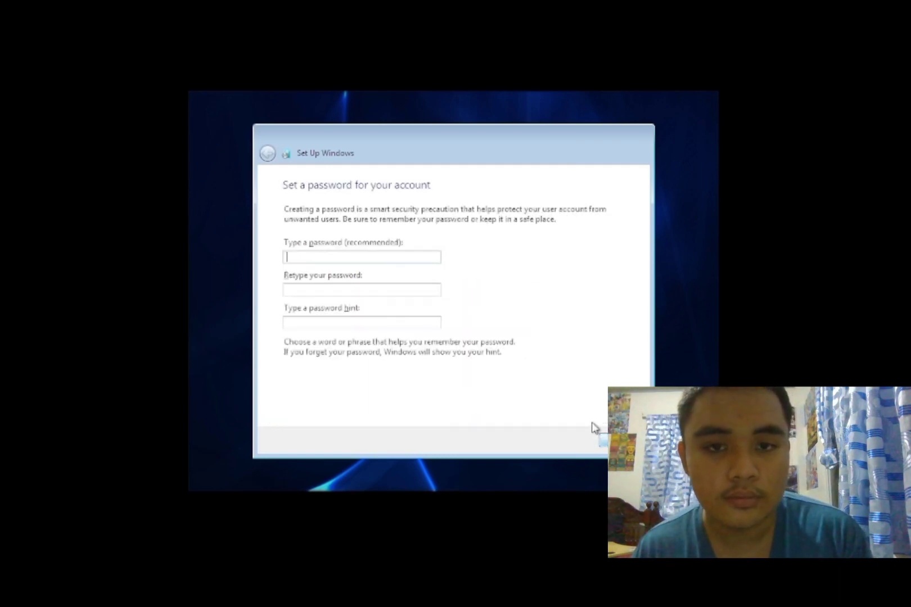
{"action": "left_click", "coordinate": [603, 441]}
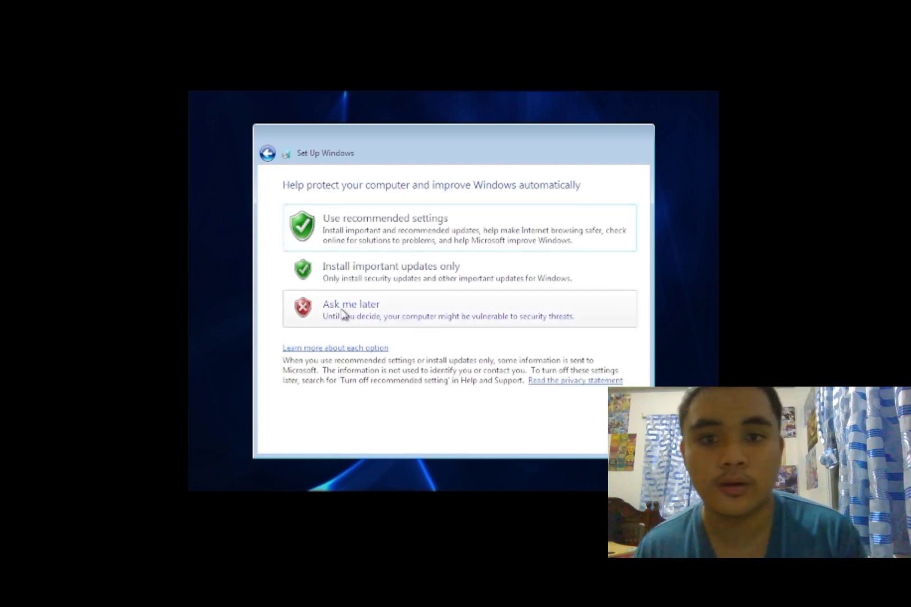
{"action": "left_click", "coordinate": [374, 316]}
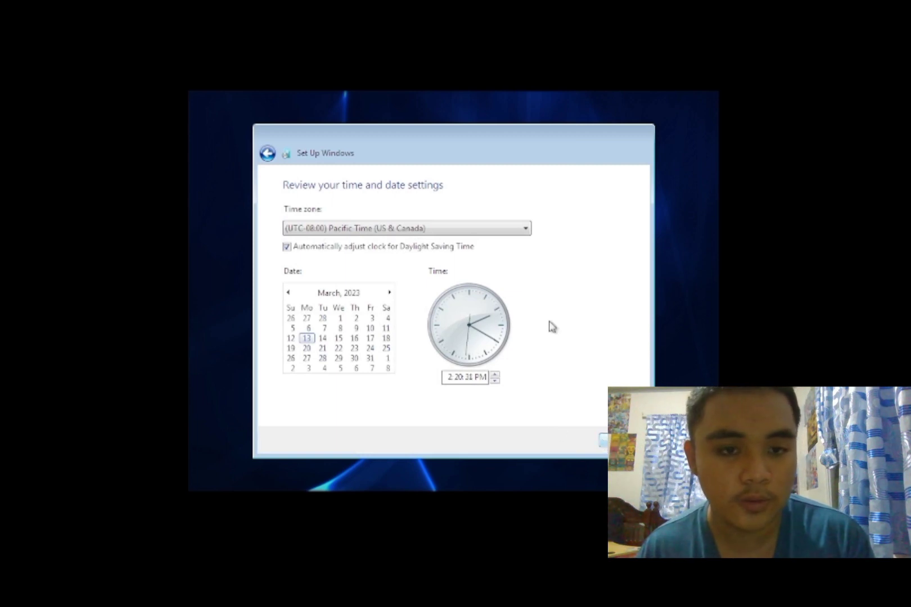
- Set the time zone to UTC+08:00 Beijing and choose Public network as the location
{"action": "left_click", "coordinate": [455, 230]}
{"action": "scroll", "coordinate": [468, 320], "scroll_direction": "down", "scroll_amount": 2}
{"action": "scroll", "coordinate": [463, 324], "scroll_direction": "down", "scroll_amount": 19}
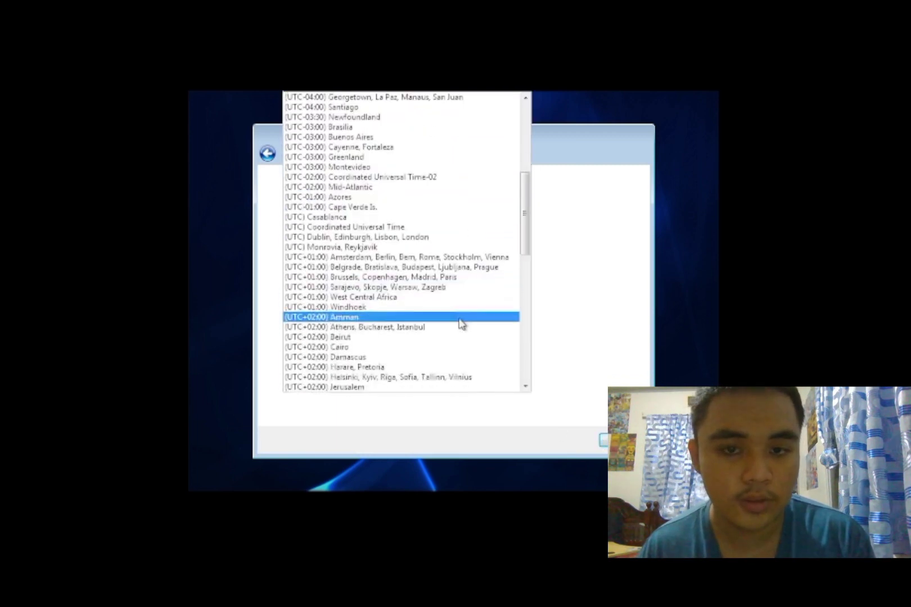
{"action": "scroll", "coordinate": [374, 214], "scroll_direction": "up", "scroll_amount": 1}
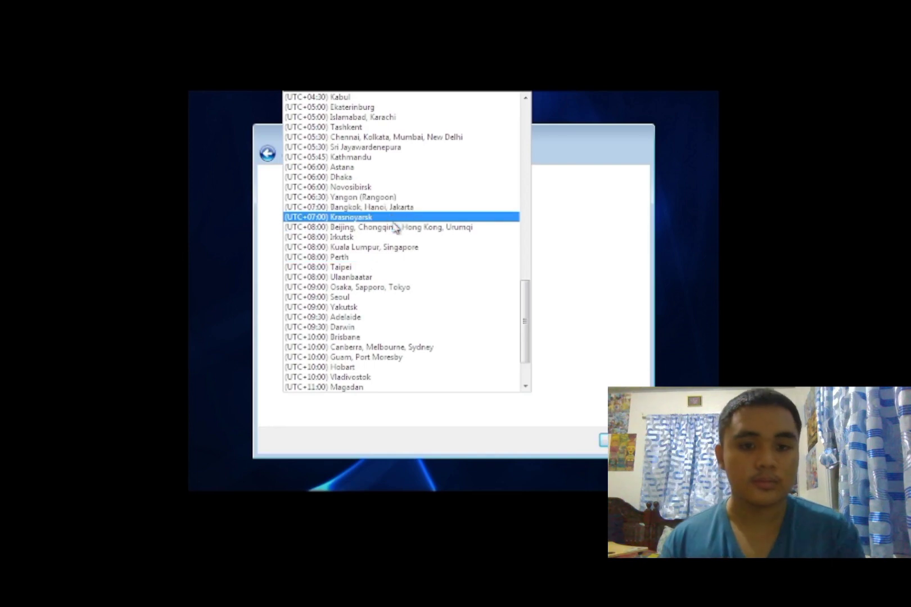
{"action": "scroll", "coordinate": [398, 237], "scroll_direction": "down", "scroll_amount": 2}
{"action": "key", "text": "Return"}
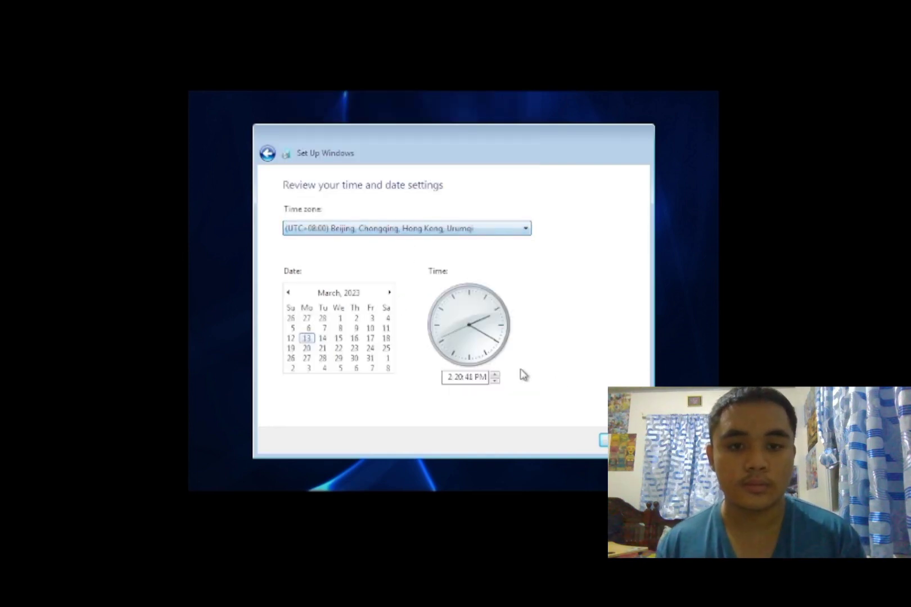
{"action": "left_click", "coordinate": [622, 440]}
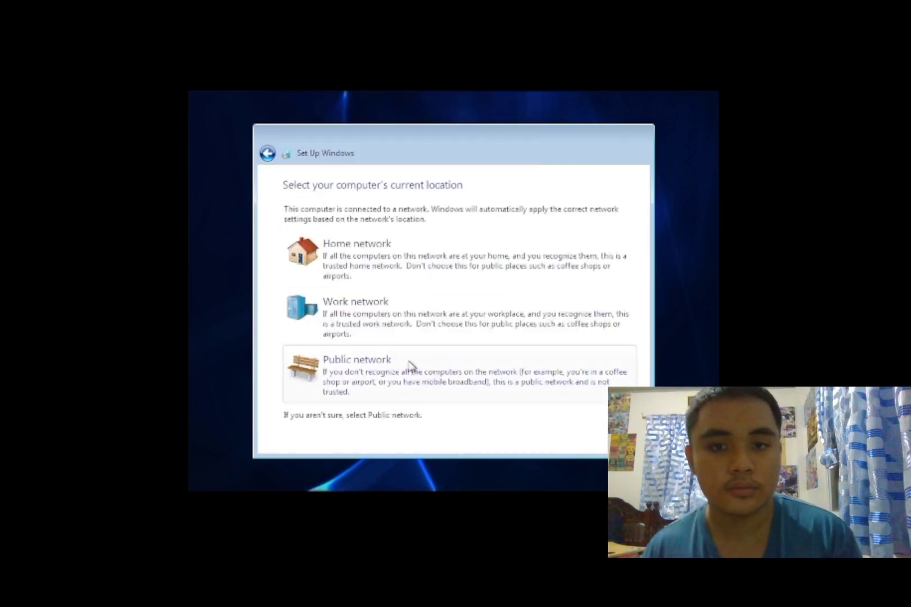
{"action": "left_click", "coordinate": [385, 376]}
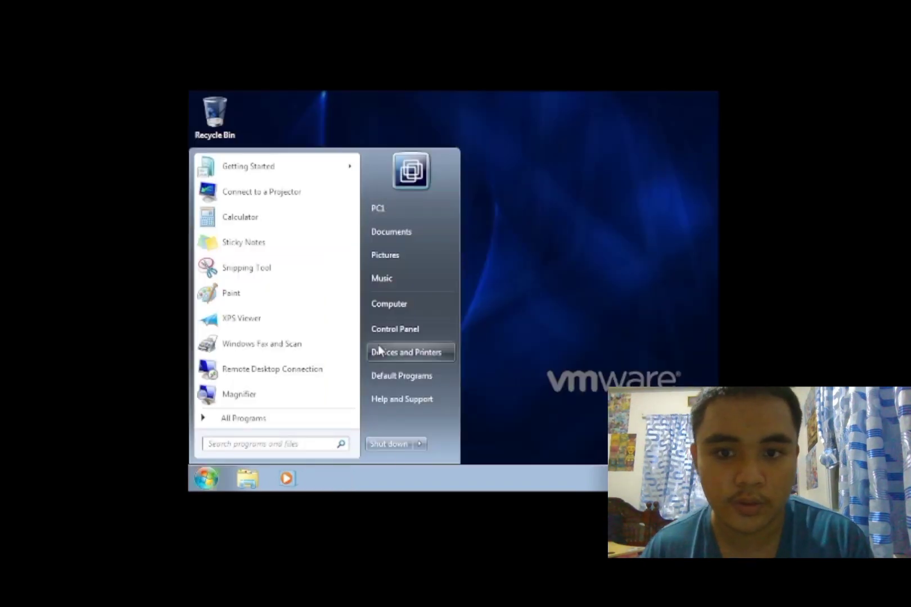
- Open the client's Network and Sharing Center, then close the server's UTC+08:00 Beijing Date and Time settings
{"action": "left_click", "coordinate": [386, 328]}
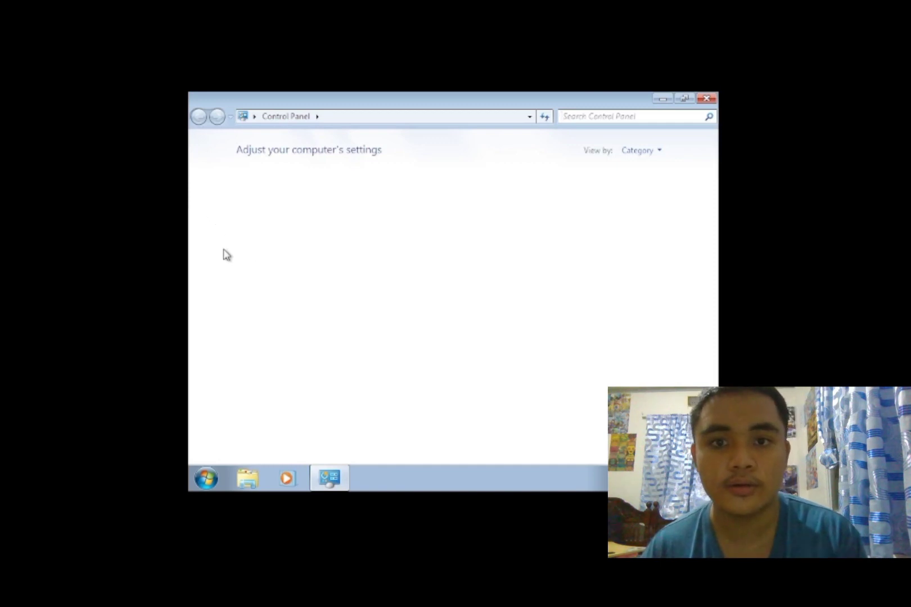
{"action": "left_click", "coordinate": [298, 238]}
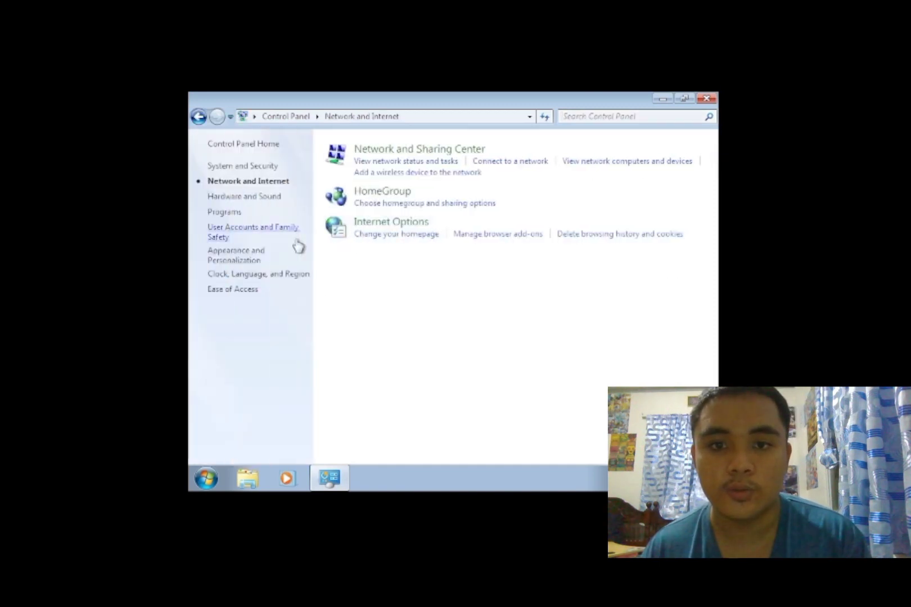
{"action": "left_click", "coordinate": [397, 150]}
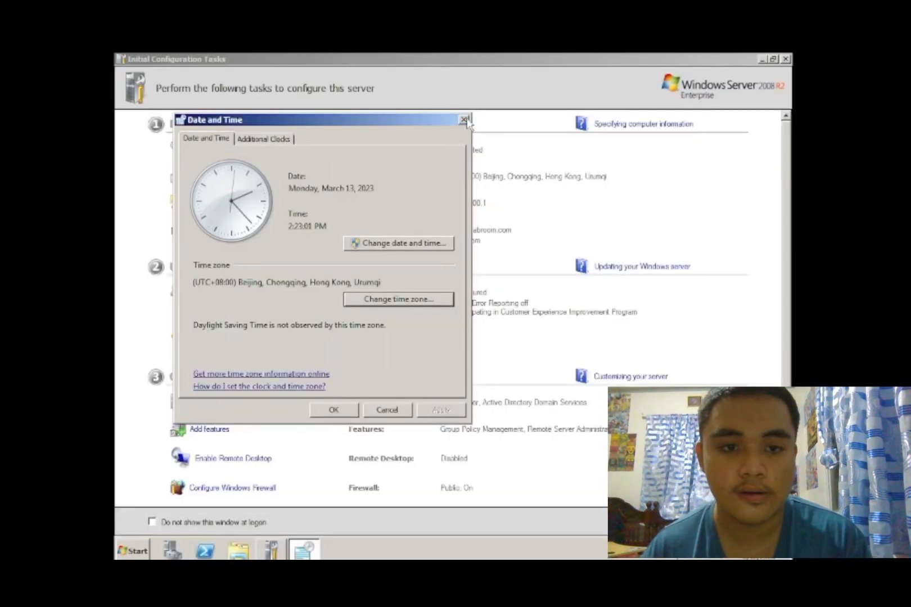
{"action": "left_click", "coordinate": [463, 120]}
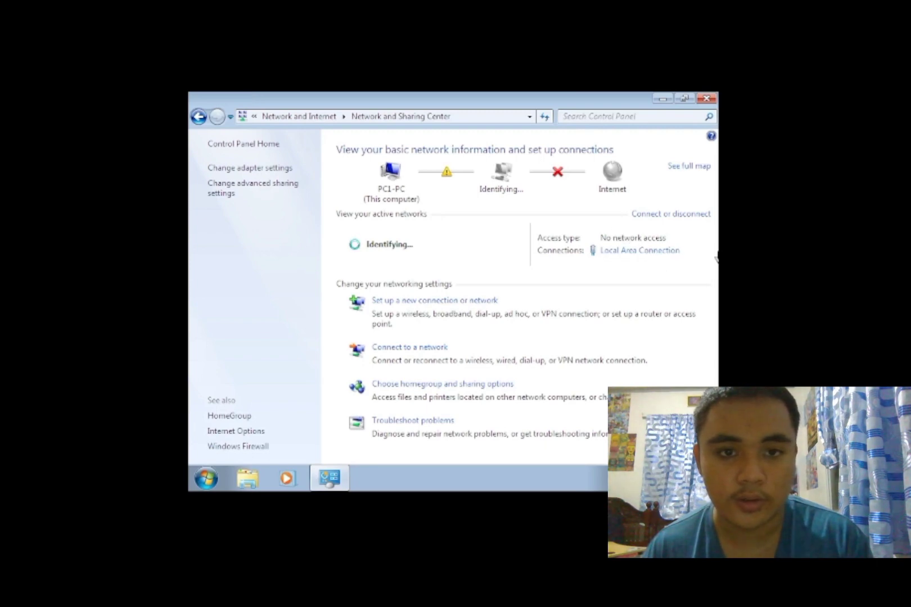
- Open the Local Area Connection's IPv4 properties and enter static IP 160.100.100.2
{"action": "left_click", "coordinate": [641, 250]}
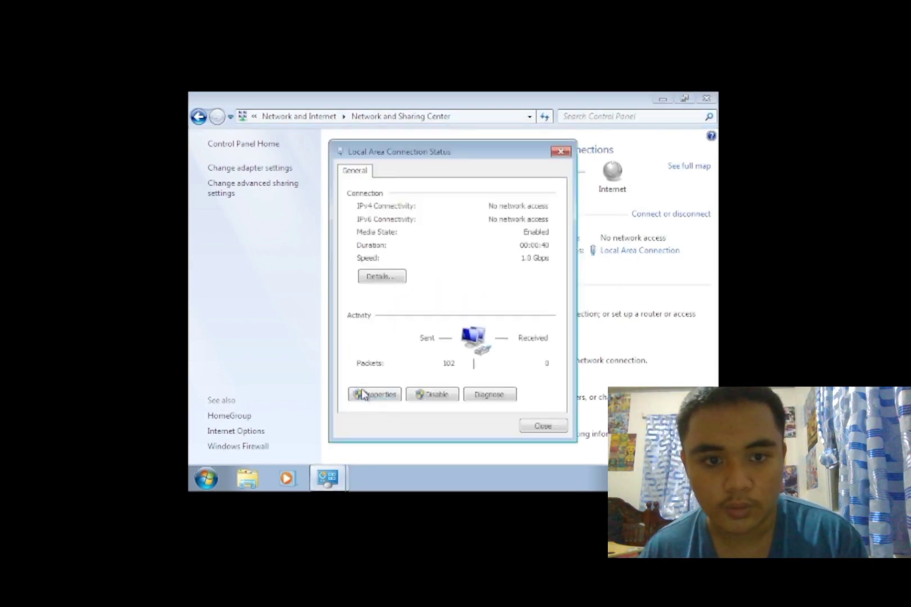
{"action": "left_click", "coordinate": [383, 397]}
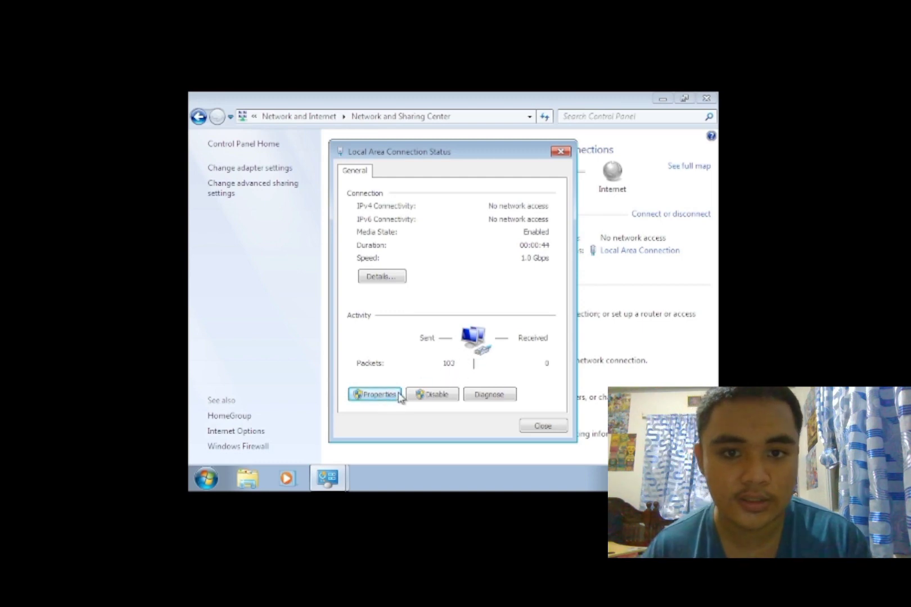
{"action": "left_click", "coordinate": [483, 309]}
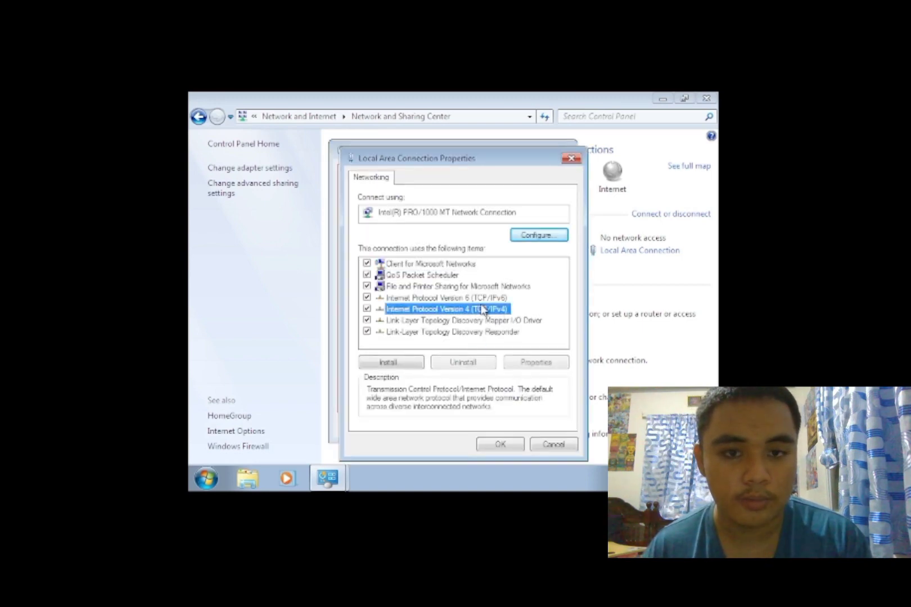
{"action": "double_click", "coordinate": [483, 310]}
{"action": "left_click", "coordinate": [390, 260]}
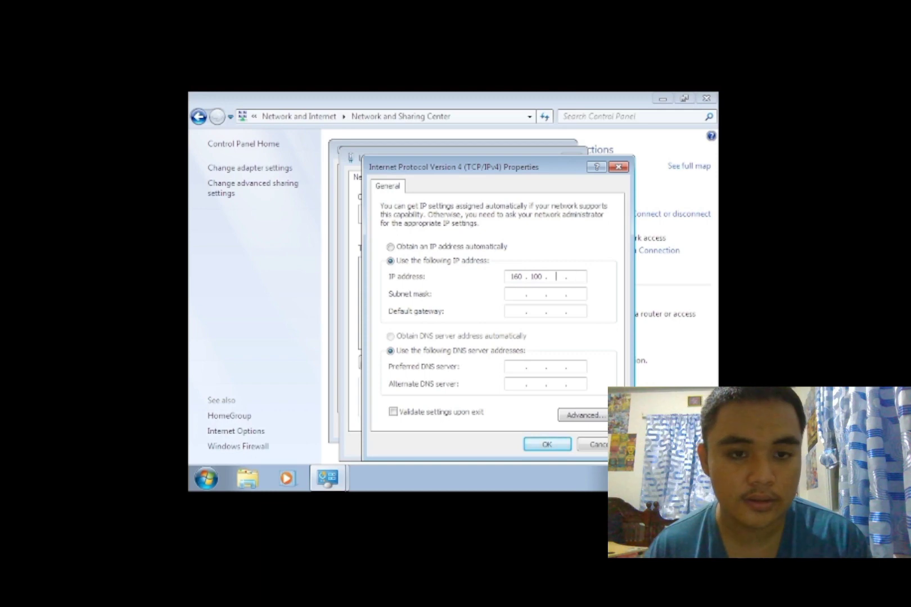
{"action": "type", "text": "00"}
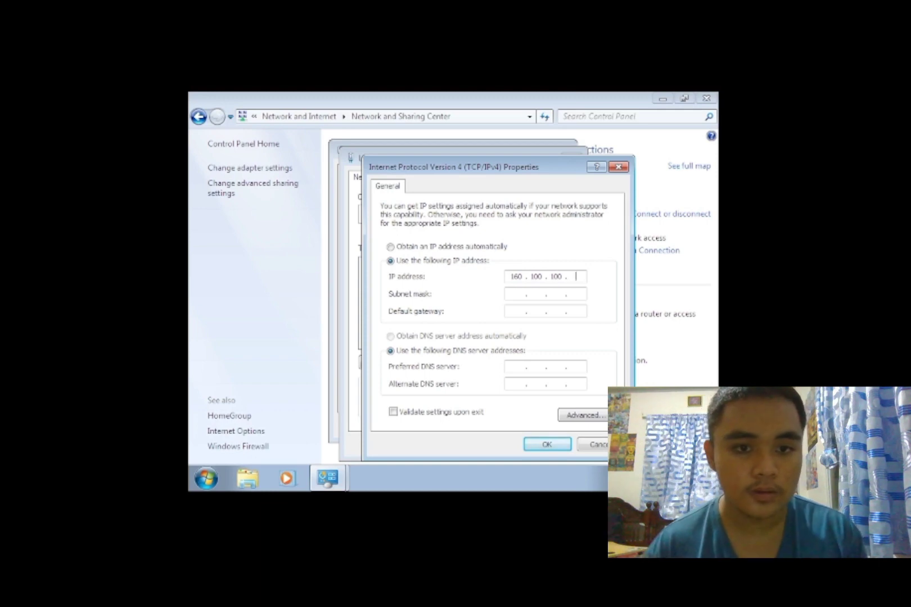
- Fill in subnet mask 255.255.0.0 and preferred DNS 160.100.100.1, then save and close the windows
{"action": "left_click", "coordinate": [527, 293]}
{"action": "left_click", "coordinate": [519, 366]}
{"action": "type", "text": "1"}
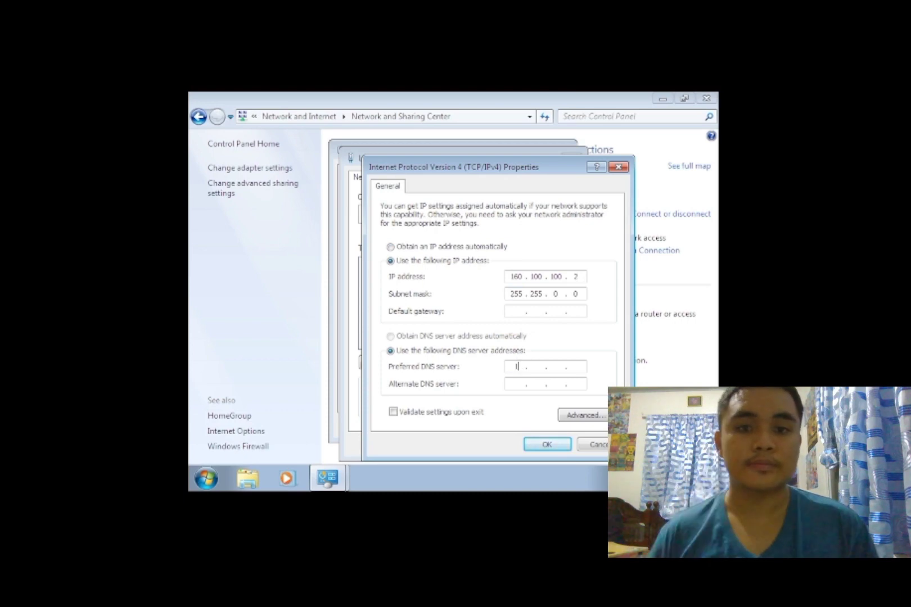
{"action": "type", "text": "6"}
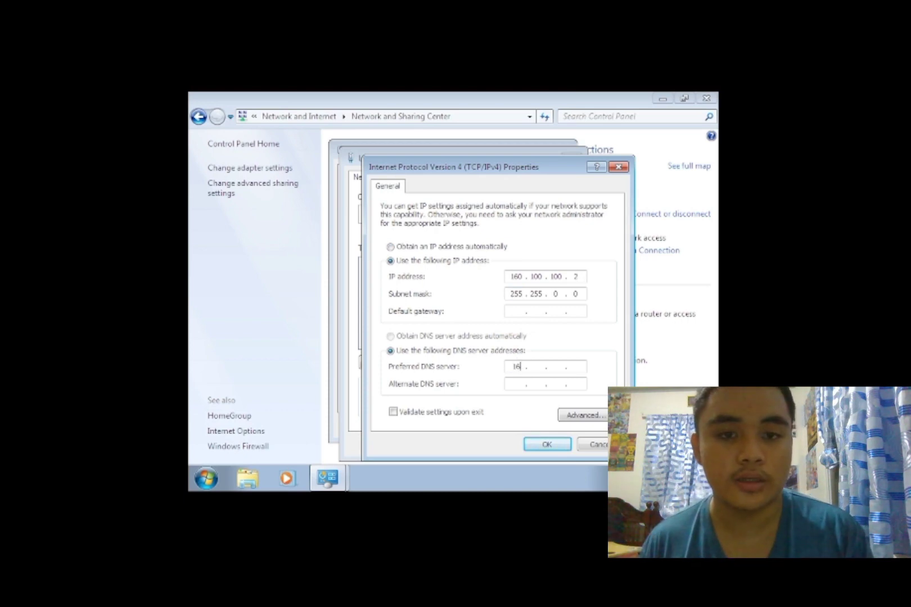
{"action": "type", "text": "0 . 0"}
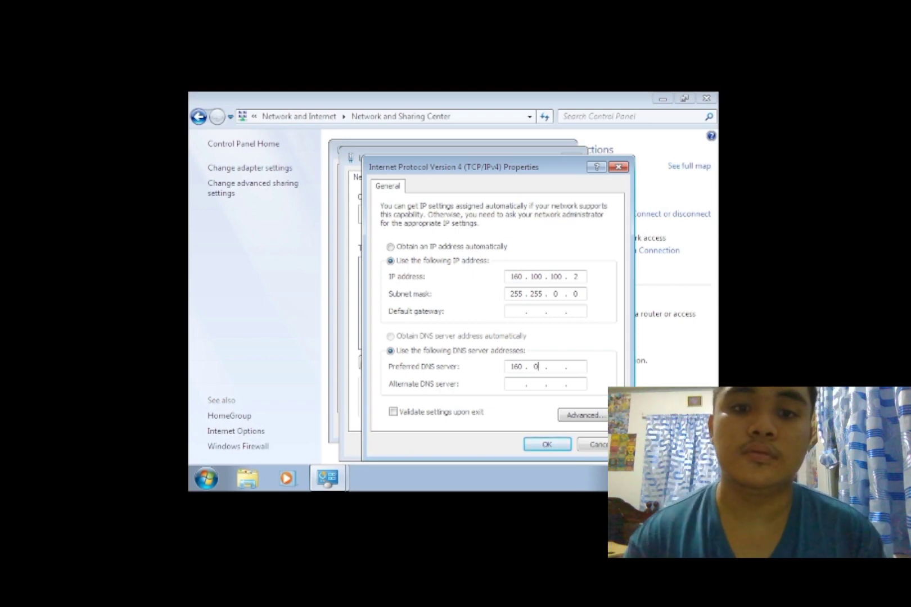
{"action": "key", "text": "BackSpace"}
{"action": "type", "text": "100 . "}
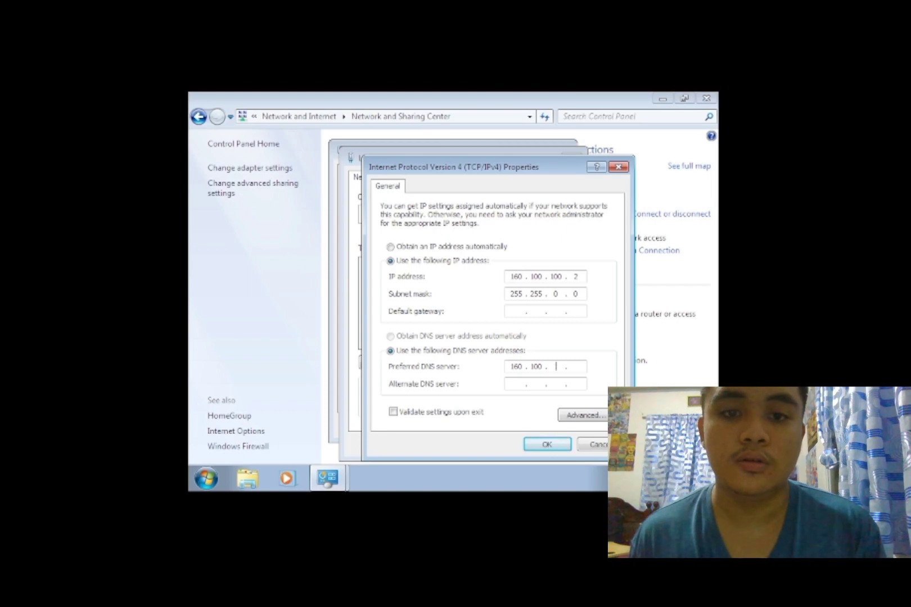
{"action": "type", "text": "100"}
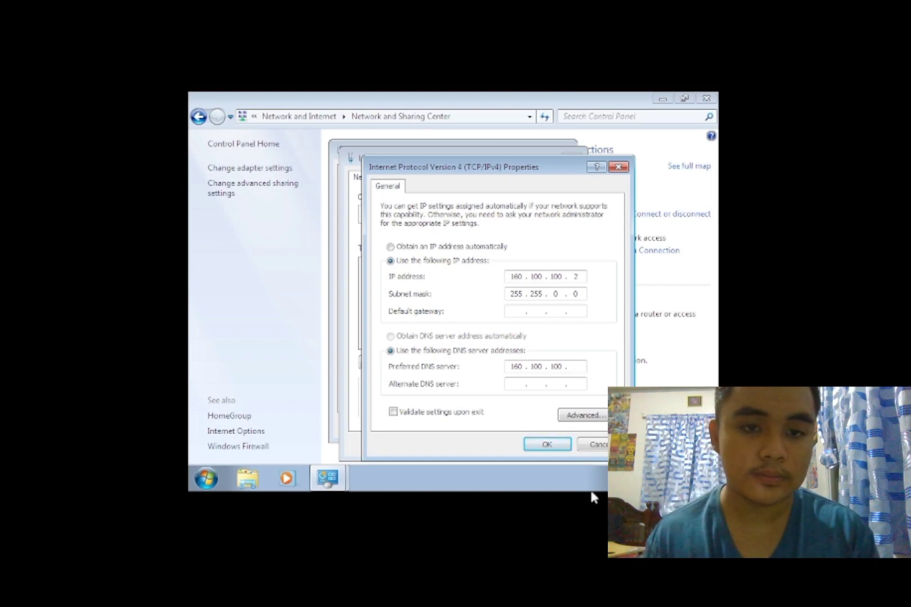
{"action": "key", "text": "Tab"}
{"action": "key", "text": "shift+Tab"}
{"action": "left_click", "coordinate": [581, 369]}
{"action": "type", "text": "1"}
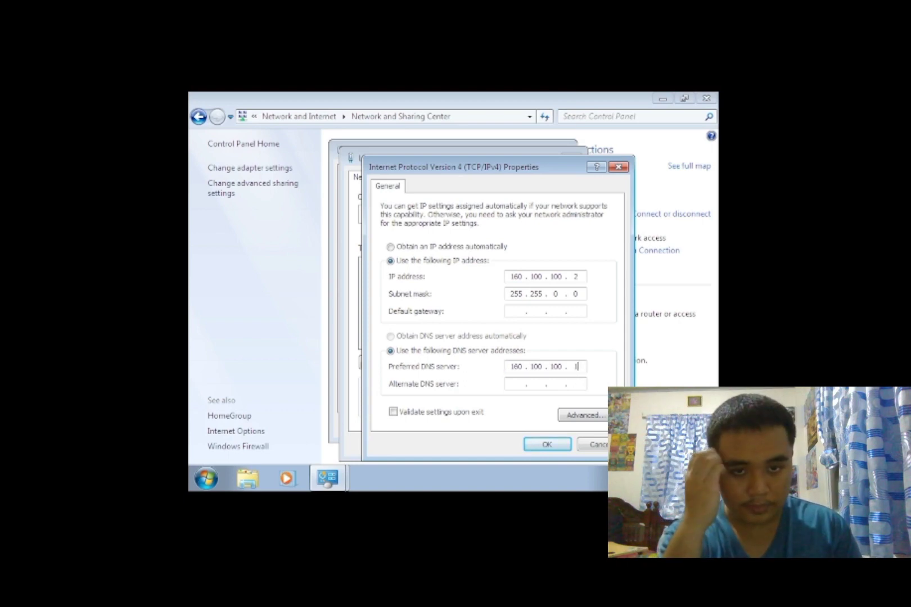
{"action": "left_click", "coordinate": [548, 445]}
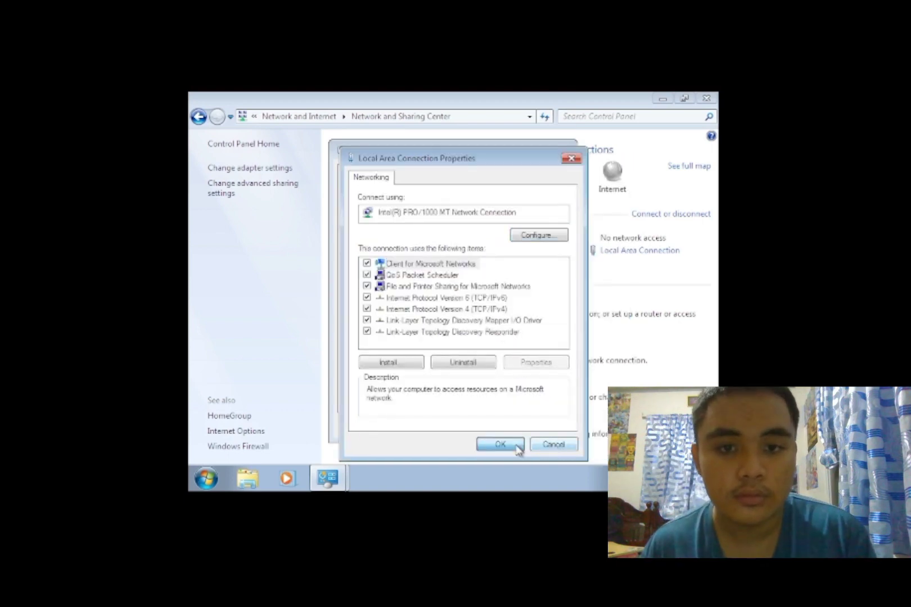
{"action": "left_click", "coordinate": [500, 445]}
{"action": "left_click", "coordinate": [537, 427]}
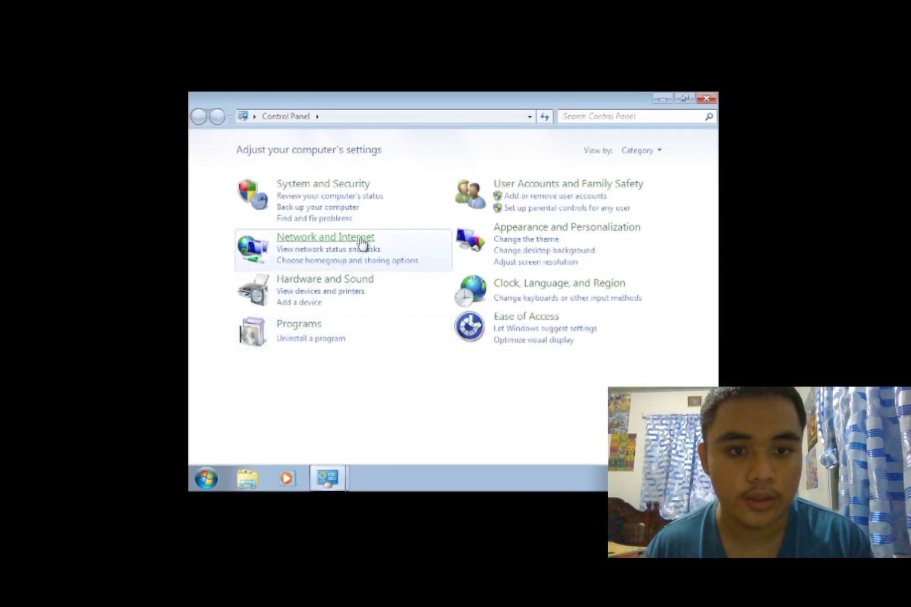
- In Advanced sharing settings, turn on network discovery and file and printer sharing
{"action": "left_click", "coordinate": [366, 242]}
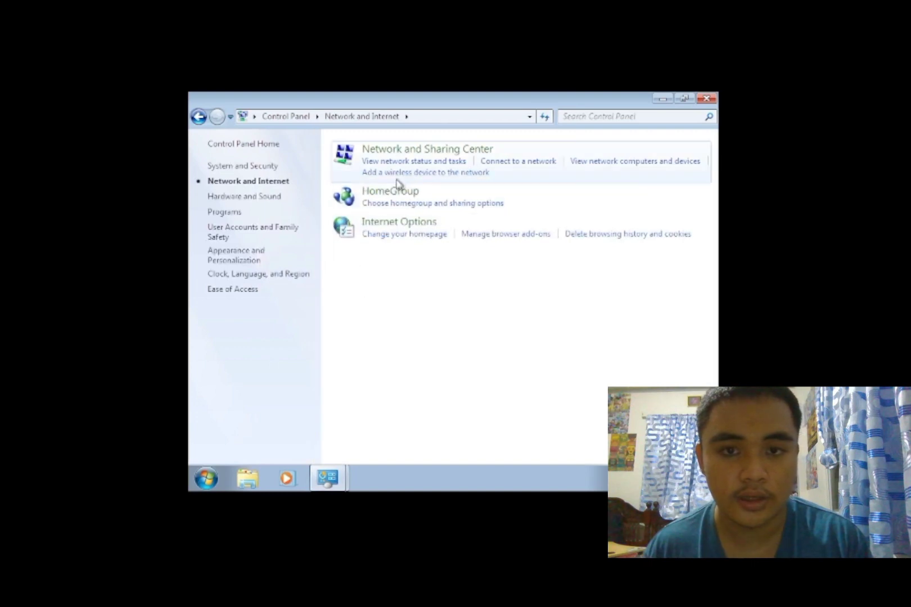
{"action": "left_click", "coordinate": [371, 153]}
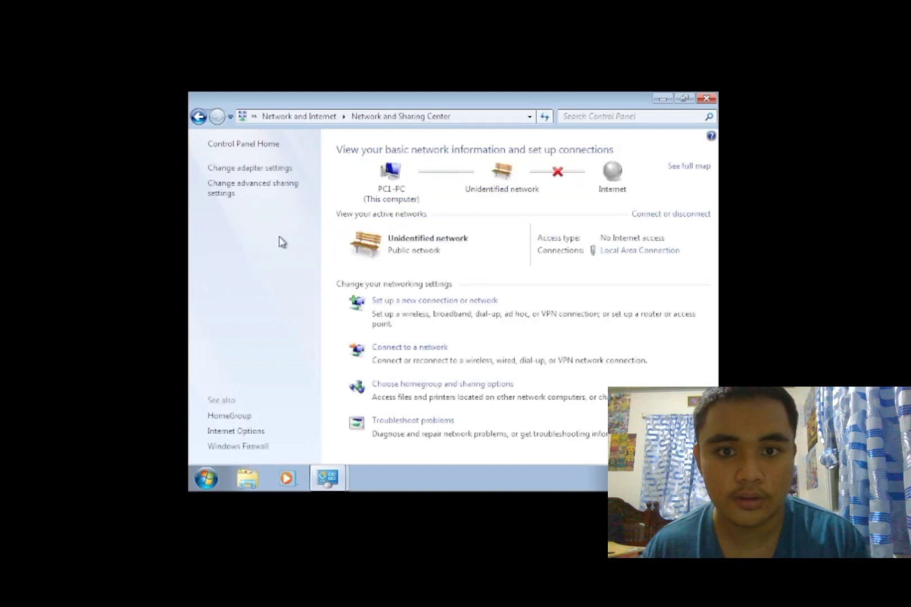
{"action": "left_click", "coordinate": [237, 192]}
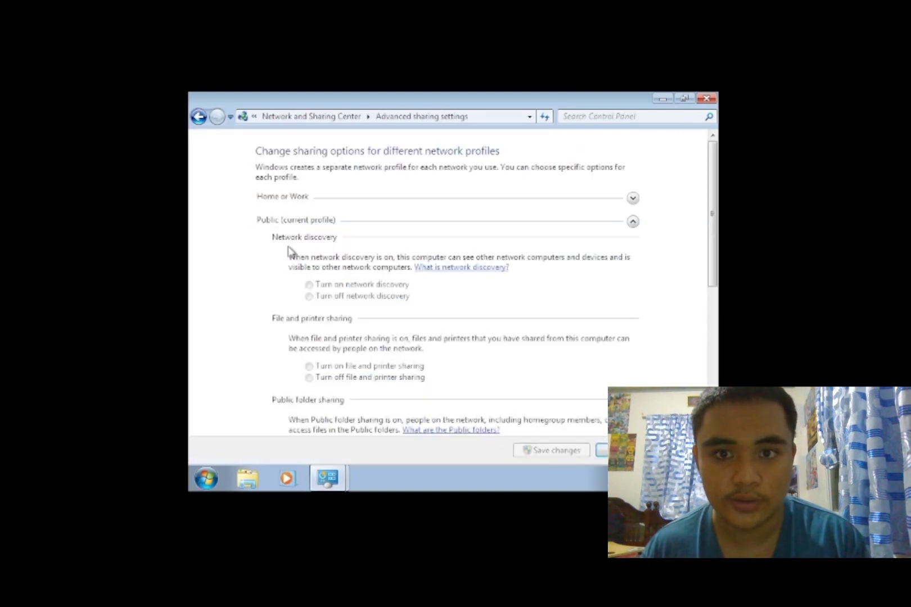
{"action": "left_click", "coordinate": [322, 285]}
{"action": "left_click", "coordinate": [319, 368]}
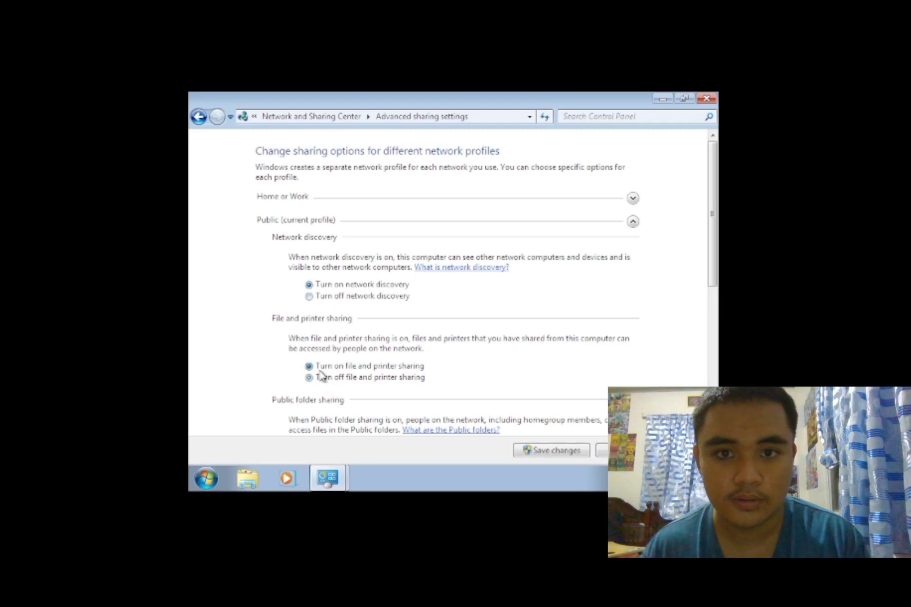
- In the Home or Work profile, enable file and printer sharing and Public folder sharing, then save changes
{"action": "left_click", "coordinate": [492, 202]}
{"action": "left_click", "coordinate": [327, 290]}
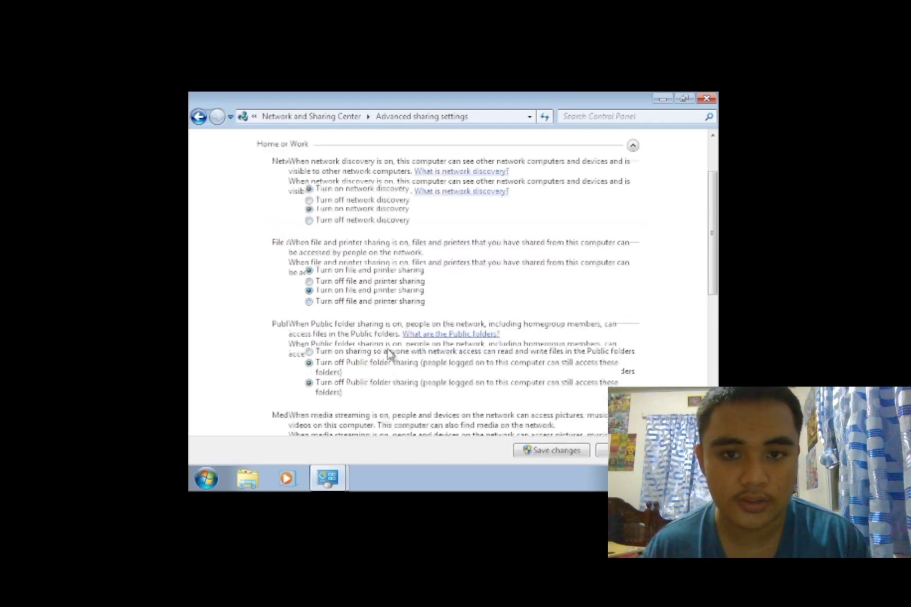
{"action": "scroll", "coordinate": [337, 292], "scroll_direction": "down", "scroll_amount": 3}
{"action": "left_click", "coordinate": [347, 292]}
{"action": "scroll", "coordinate": [346, 378], "scroll_direction": "down", "scroll_amount": 2}
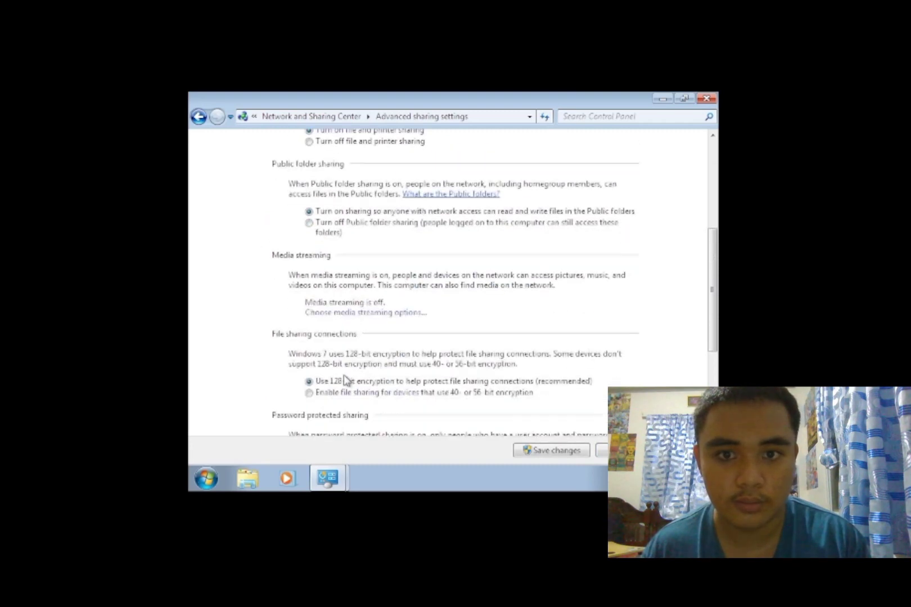
{"action": "scroll", "coordinate": [343, 375], "scroll_direction": "down", "scroll_amount": 1}
{"action": "scroll", "coordinate": [343, 376], "scroll_direction": "down", "scroll_amount": 3}
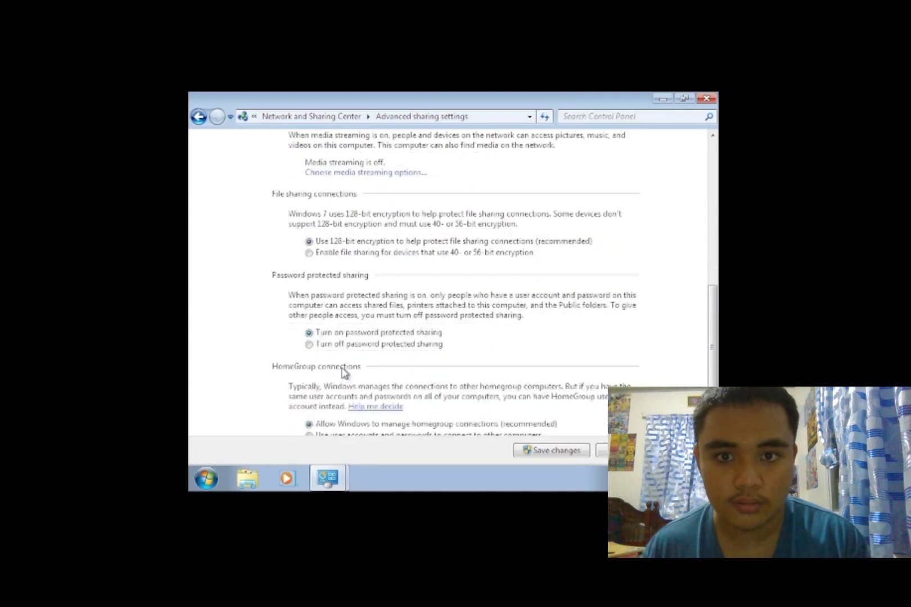
{"action": "scroll", "coordinate": [345, 360], "scroll_direction": "down", "scroll_amount": 1}
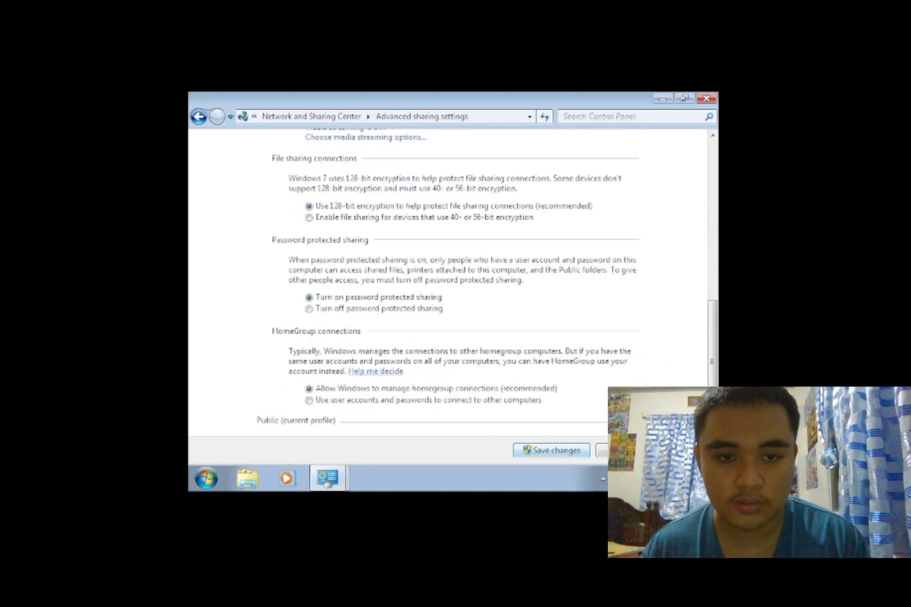
{"action": "scroll", "coordinate": [495, 440], "scroll_direction": "up", "scroll_amount": 9}
{"action": "scroll", "coordinate": [402, 342], "scroll_direction": "down", "scroll_amount": 3}
{"action": "left_click", "coordinate": [323, 271]}
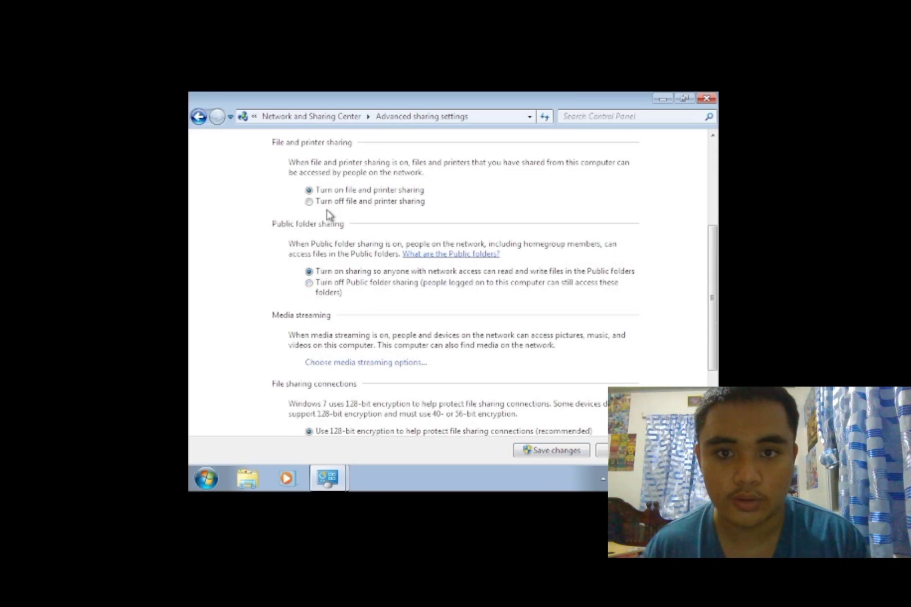
{"action": "scroll", "coordinate": [382, 351], "scroll_direction": "down", "scroll_amount": 3}
{"action": "left_click", "coordinate": [576, 451]}
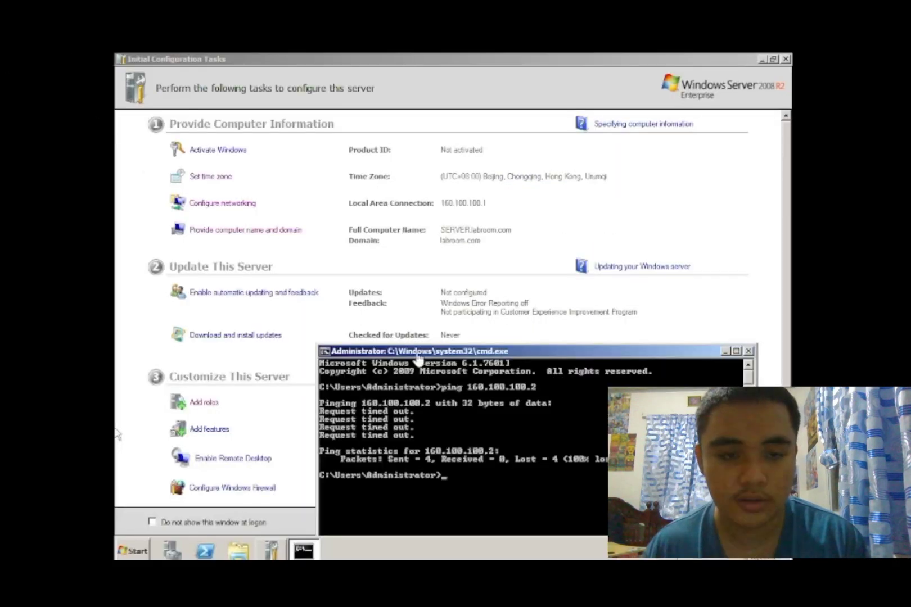
- Rerun the previous ping, then ping the server at 160.100.100.1 and get four replies with 0% loss
{"action": "key", "text": "Up"}
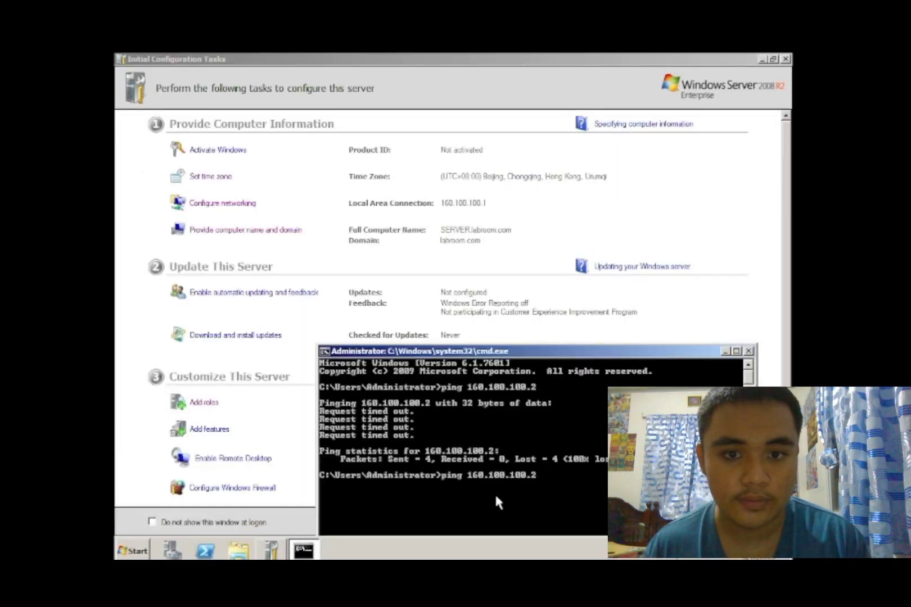
{"action": "key", "text": "Return"}
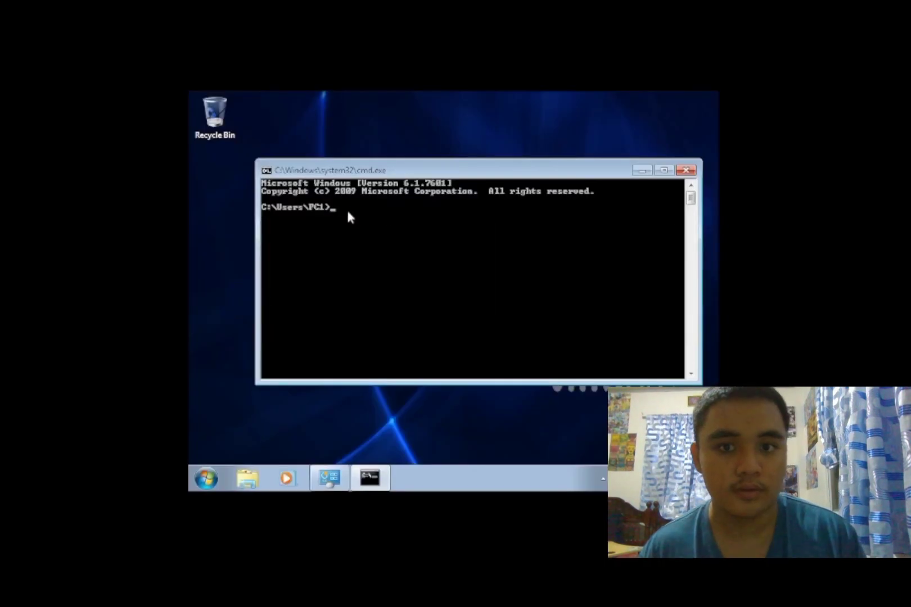
{"action": "type", "text": "ping"}
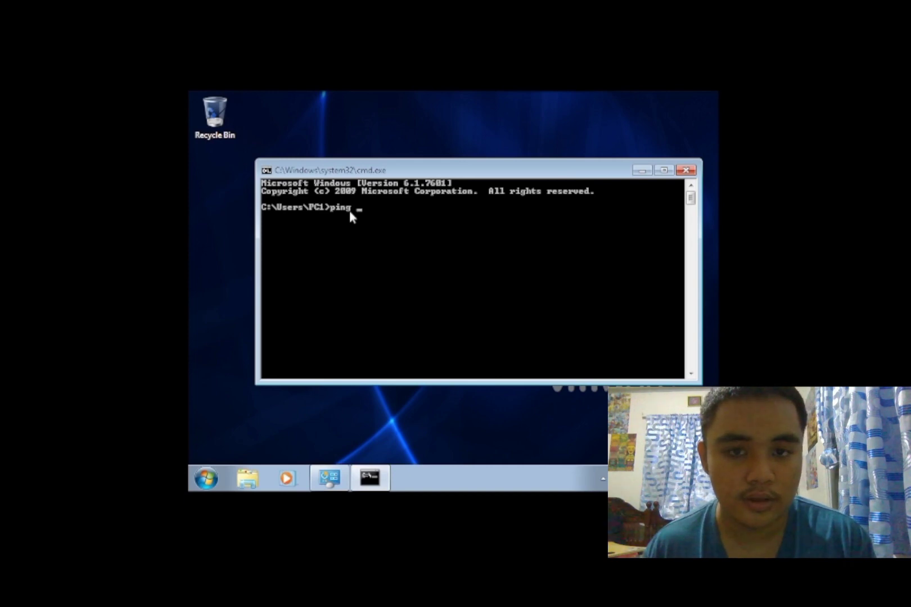
{"action": "type", "text": " 160."}
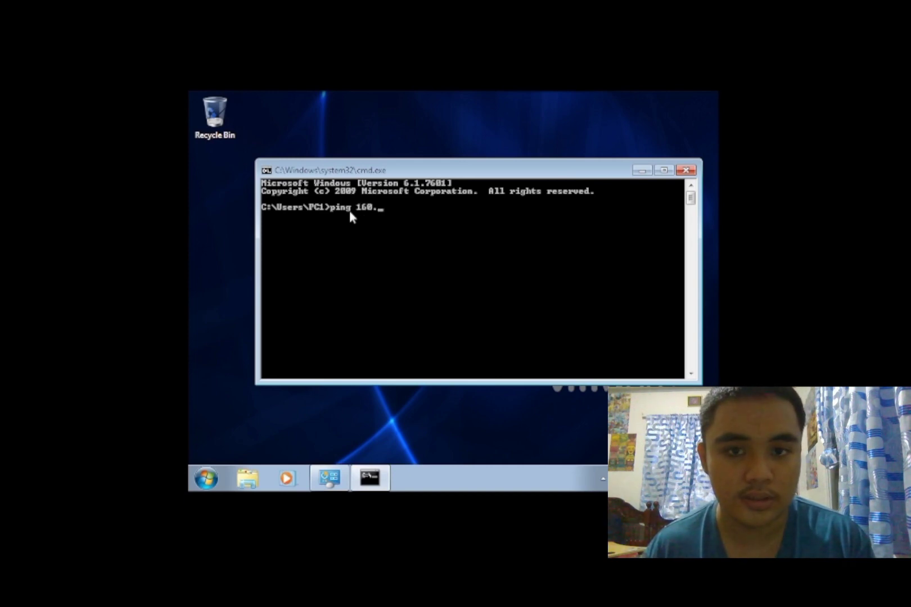
{"action": "type", "text": "100.100.1"}
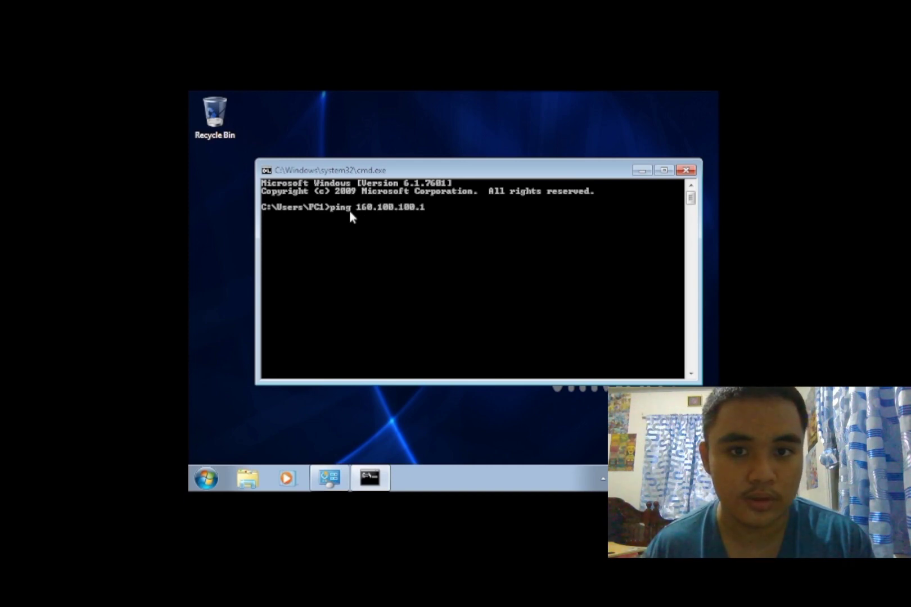
{"action": "key", "text": "Return"}
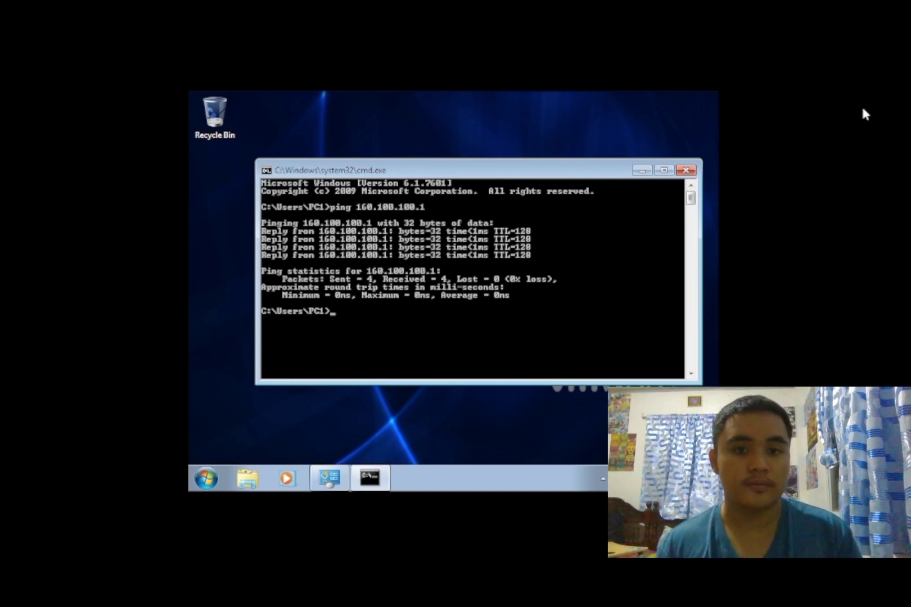
- Close the command prompt and open Computer Name/Domain Changes from Computer's system properties
{"action": "left_click", "coordinate": [687, 170]}
{"action": "left_click", "coordinate": [203, 474]}
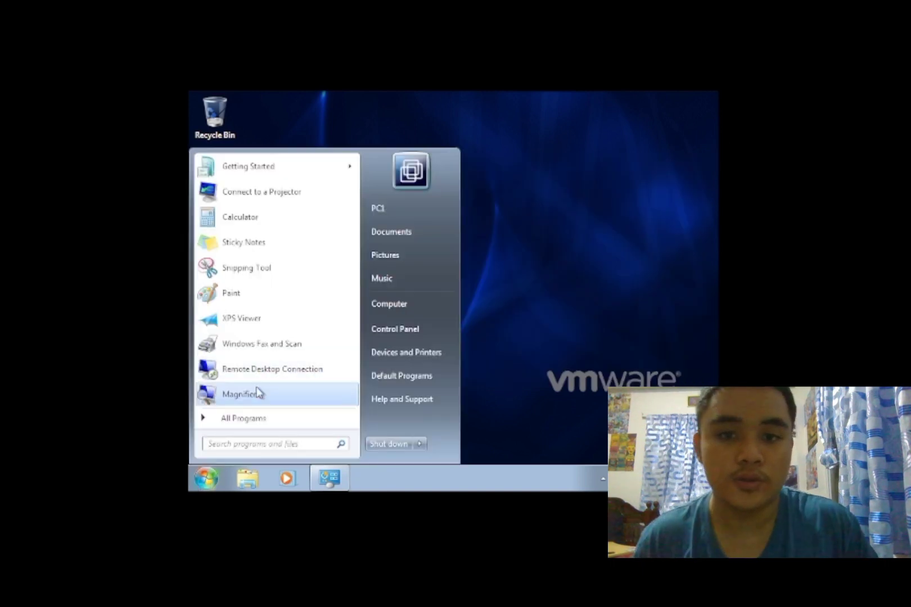
{"action": "right_click", "coordinate": [423, 313]}
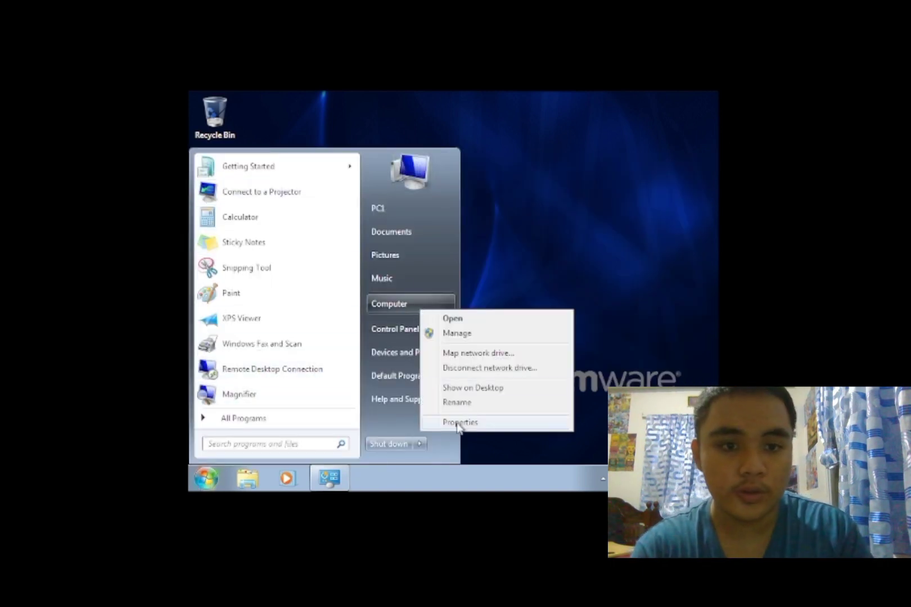
{"action": "left_click", "coordinate": [460, 423]}
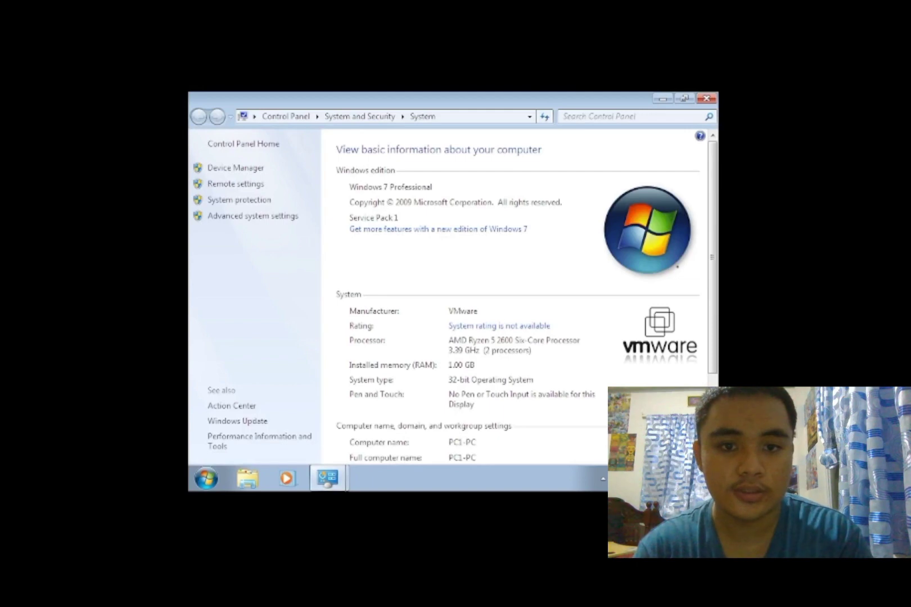
{"action": "left_click", "coordinate": [652, 442]}
{"action": "left_click", "coordinate": [502, 345]}
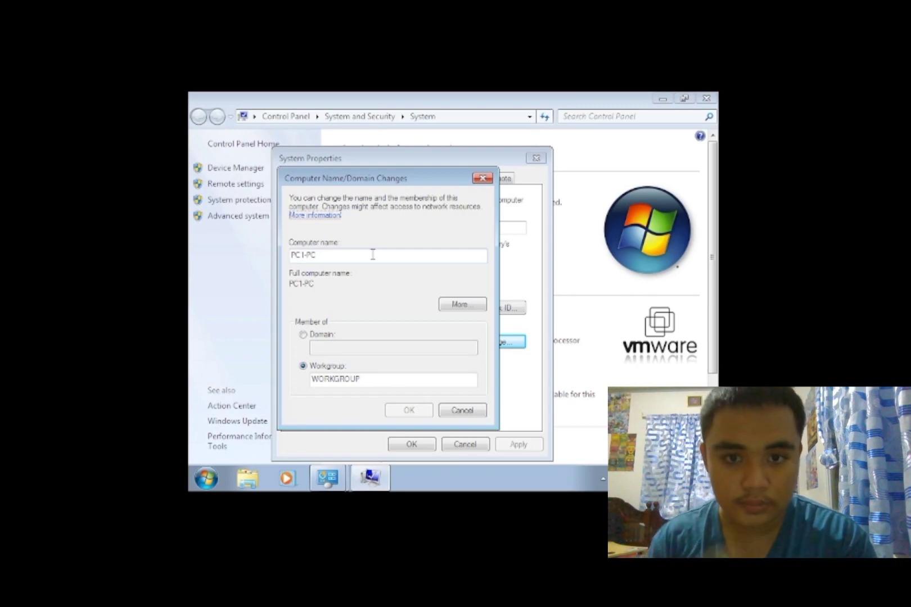
- Set membership to Domain, enter labroom.com, and submit the change
{"action": "left_click", "coordinate": [303, 335]}
{"action": "left_click", "coordinate": [387, 346]}
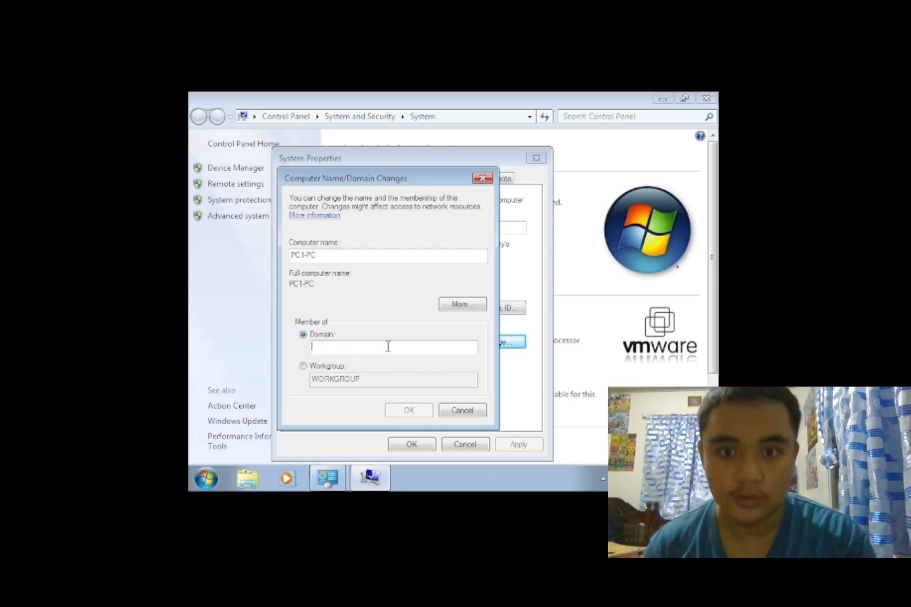
{"action": "type", "text": "inmo"}
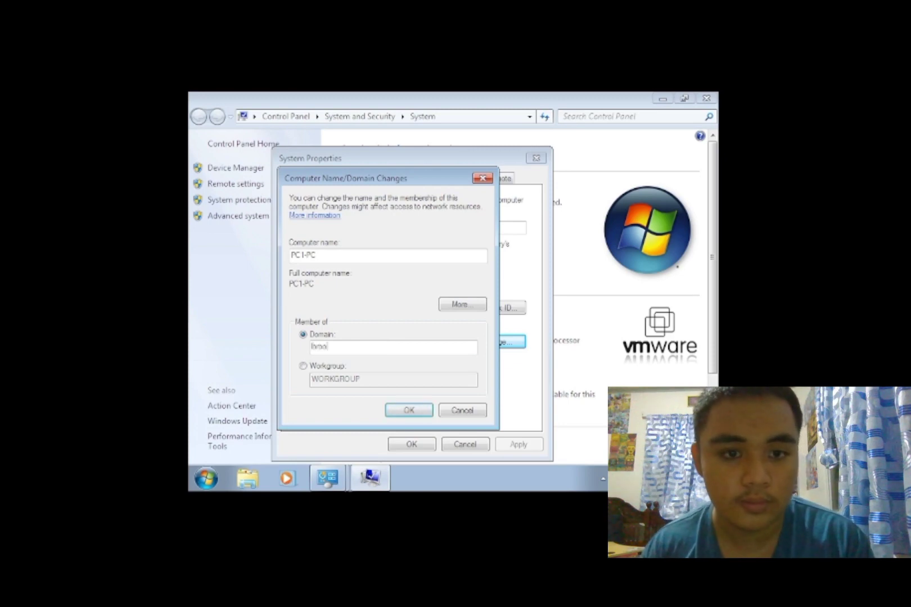
{"action": "key", "text": "BackSpace"}
{"action": "key", "text": "BackSpace"}
{"action": "key", "text": "BackSpace"}
{"action": "type", "text": "abmo"}
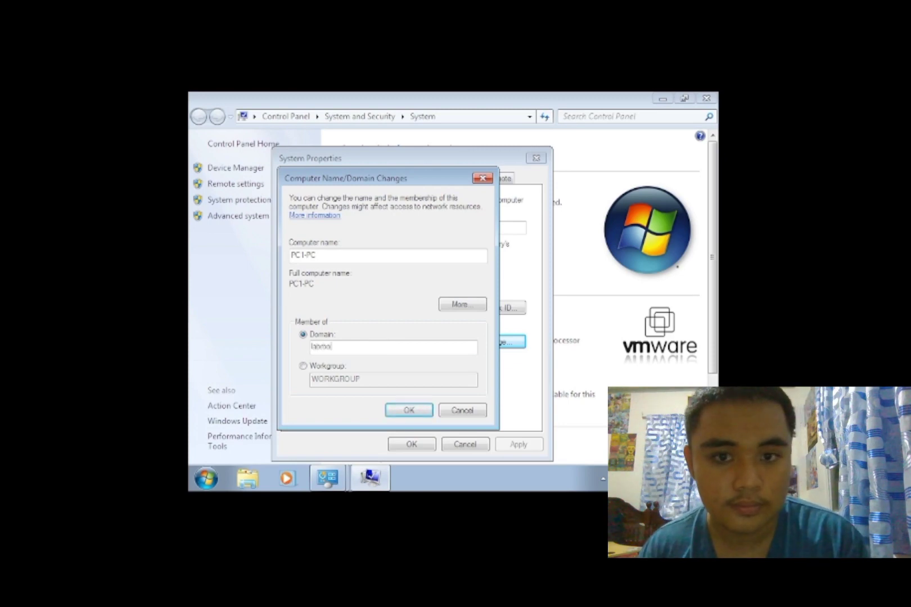
{"action": "type", "text": "om c"}
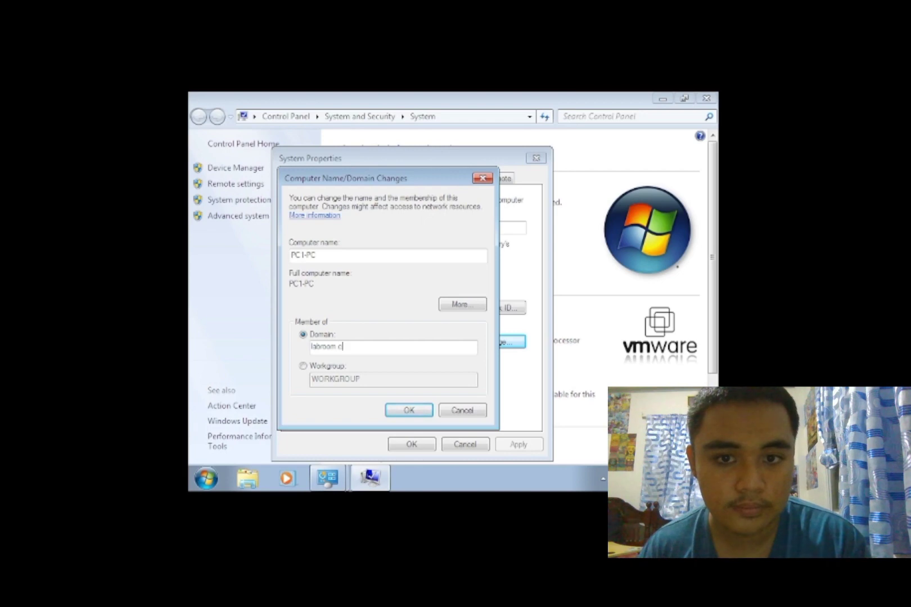
{"action": "type", "text": "om"}
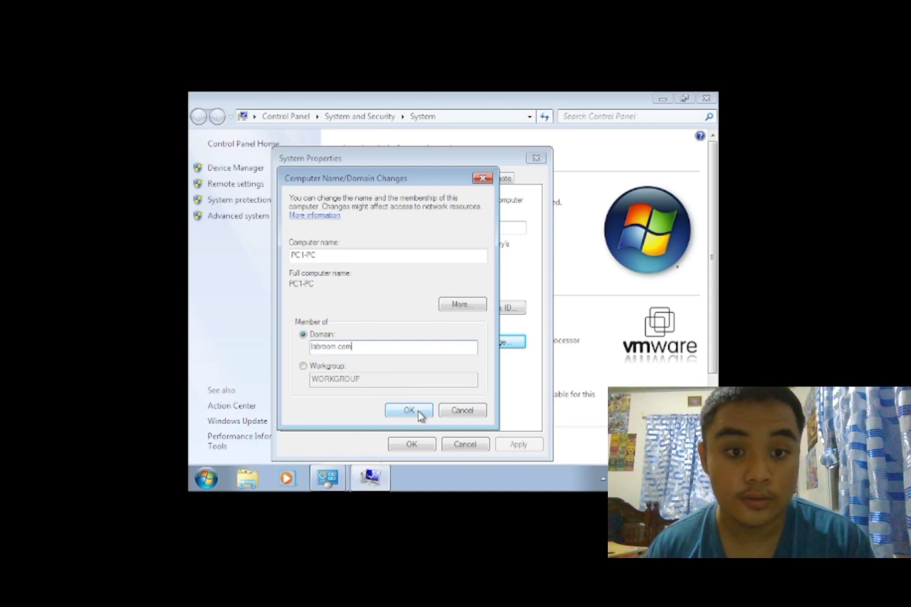
{"action": "left_click", "coordinate": [419, 416]}
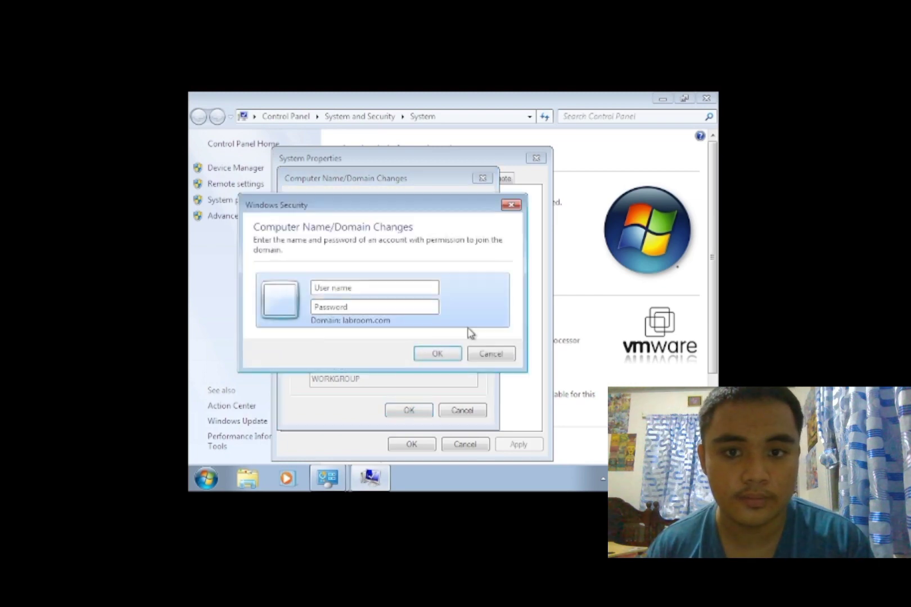
- Enter the domain Administrator user name and its password to approve joining labroom.com
{"action": "type", "text": "Ad"}
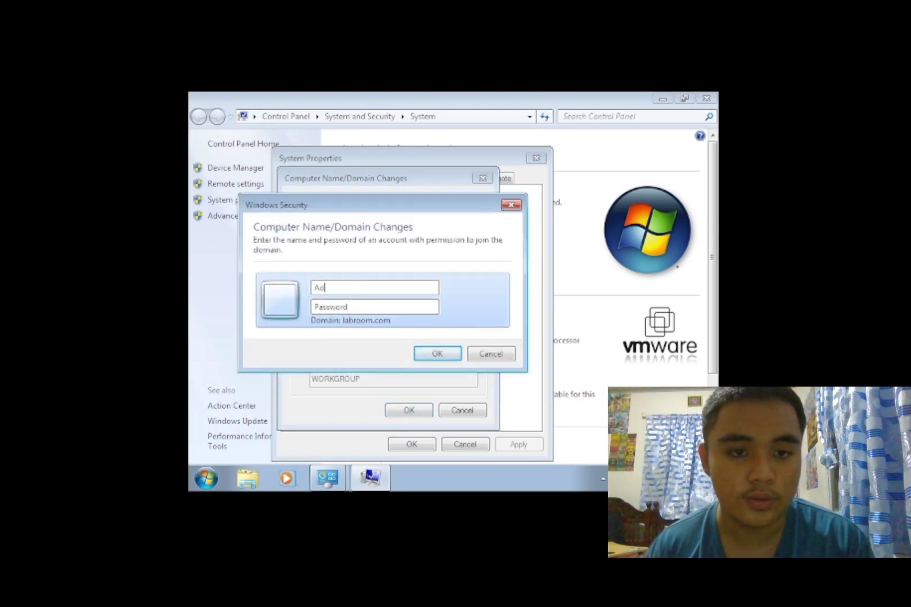
{"action": "type", "text": "mmi"}
{"action": "key", "text": "BackSpace"}
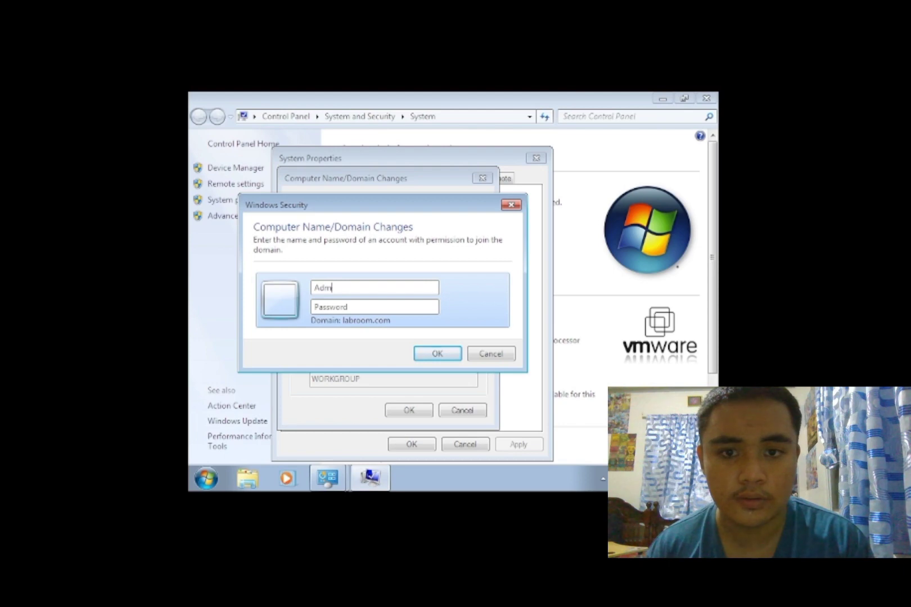
{"action": "key", "text": "BackSpace"}
{"action": "type", "text": "mini"}
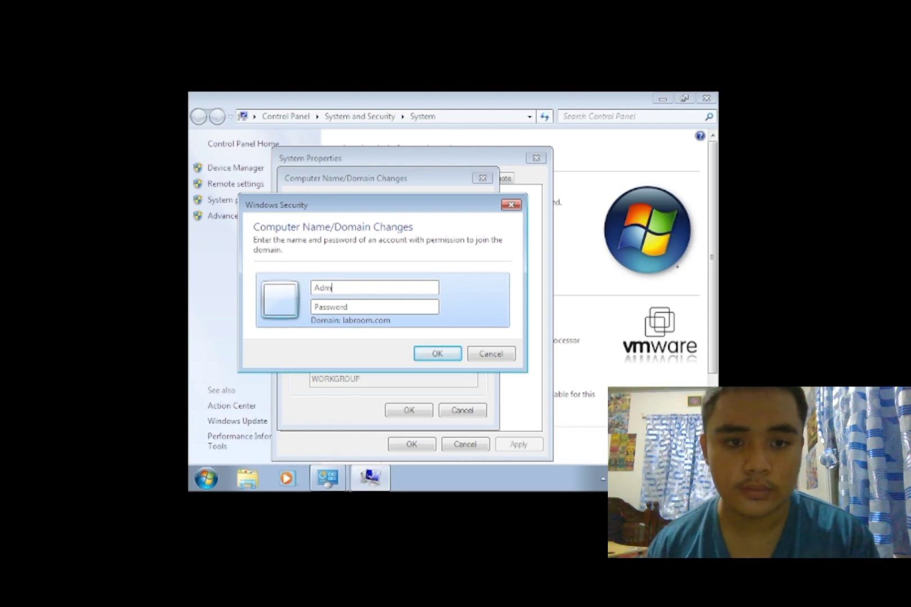
{"action": "type", "text": "start"}
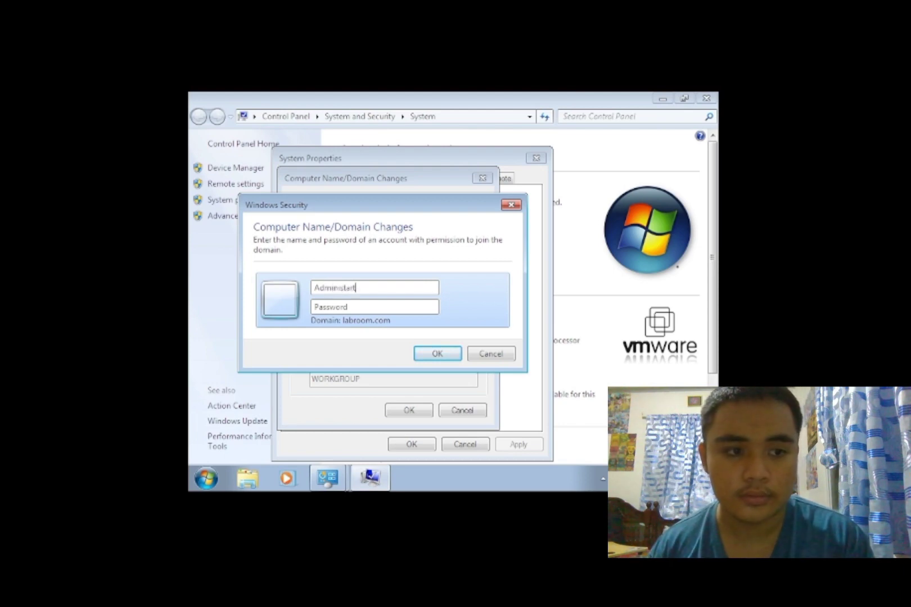
{"action": "key", "text": "BackSpace"}
{"action": "key", "text": "BackSpace"}
{"action": "key", "text": "BackSpace"}
{"action": "type", "text": "ra"}
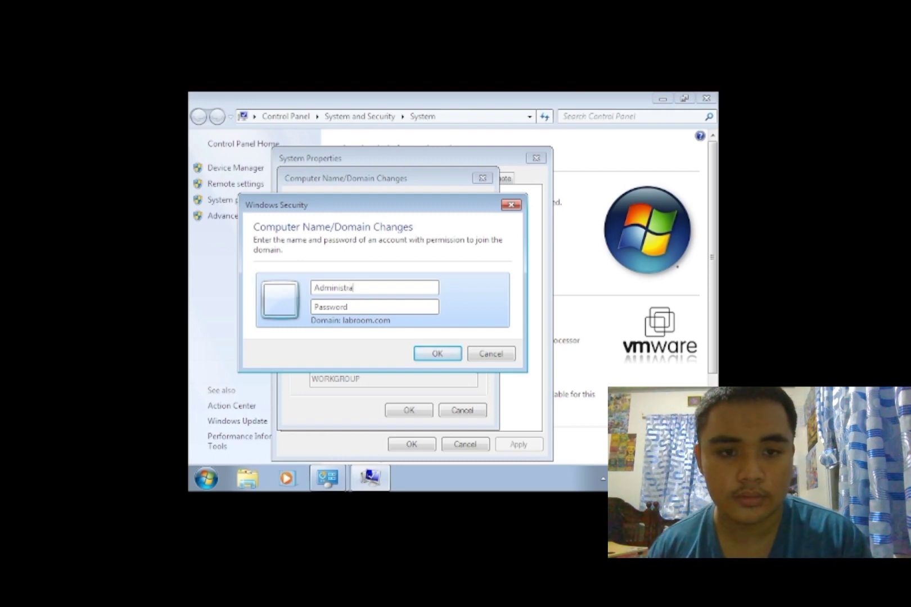
{"action": "type", "text": "tor"}
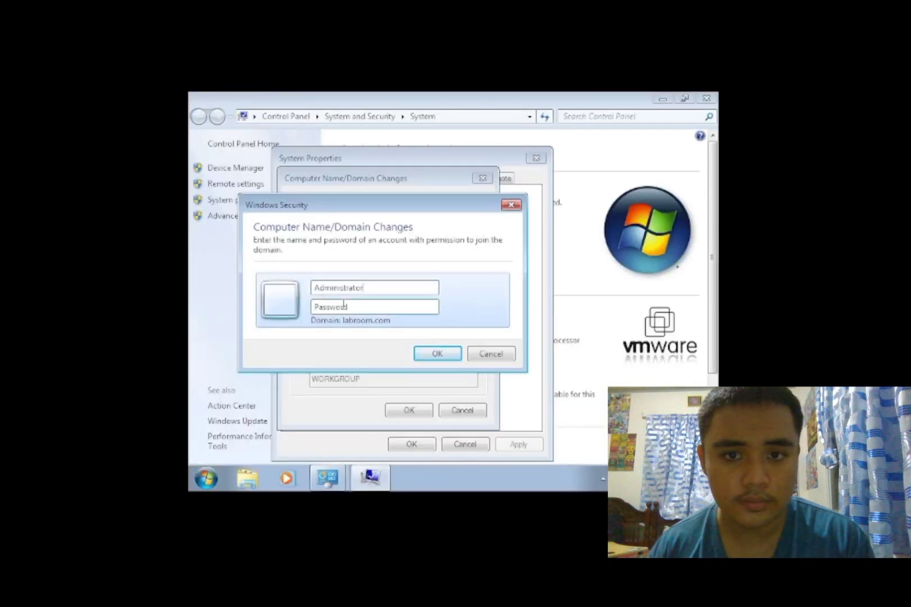
{"action": "left_click", "coordinate": [351, 308]}
{"action": "type", "text": "P@ssw0r"}
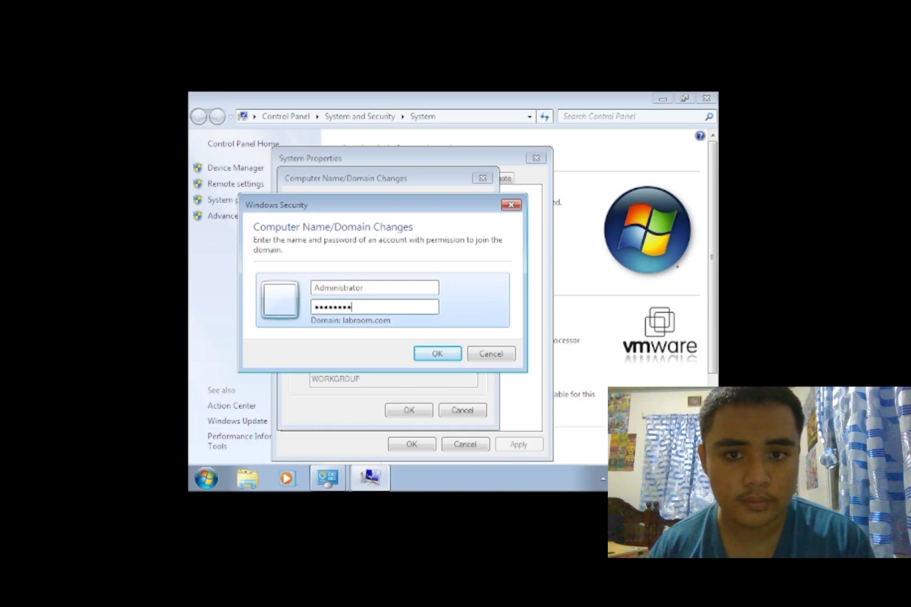
{"action": "type", "text": "12"}
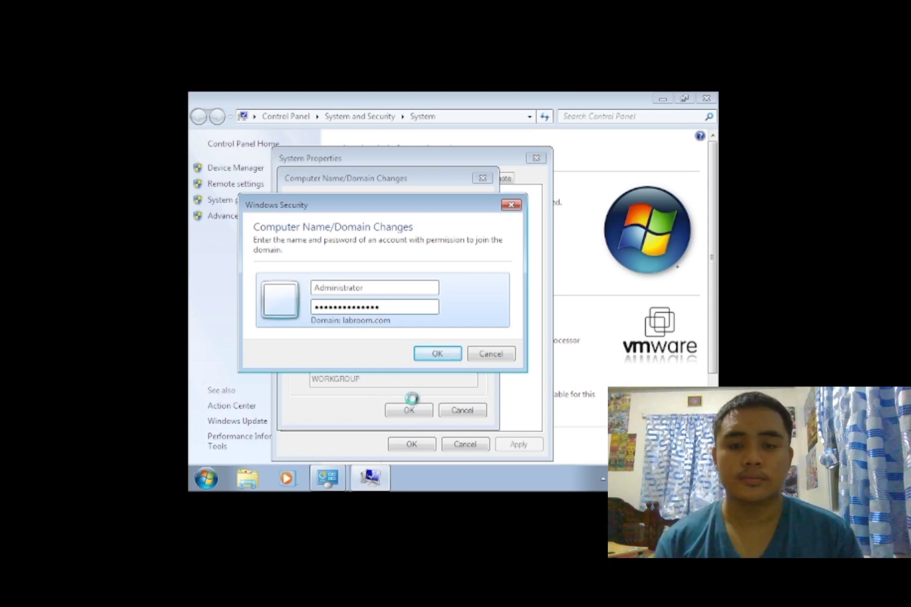
{"action": "left_click", "coordinate": [437, 354]}
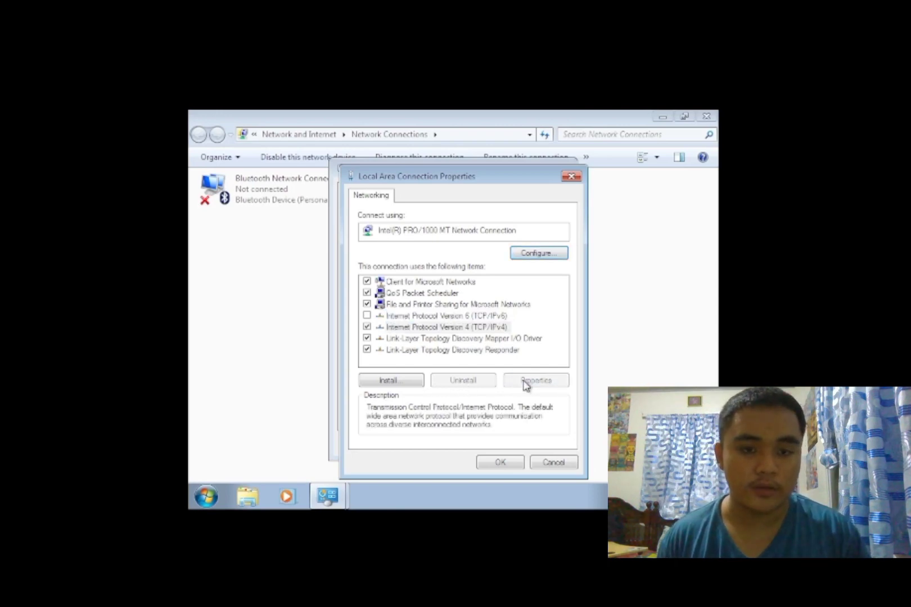
- Set static IP 160.100.100.3, mask 255.255.0.0 and DNS 160.100.100.1 in IPv4 properties
{"action": "left_click", "coordinate": [525, 384]}
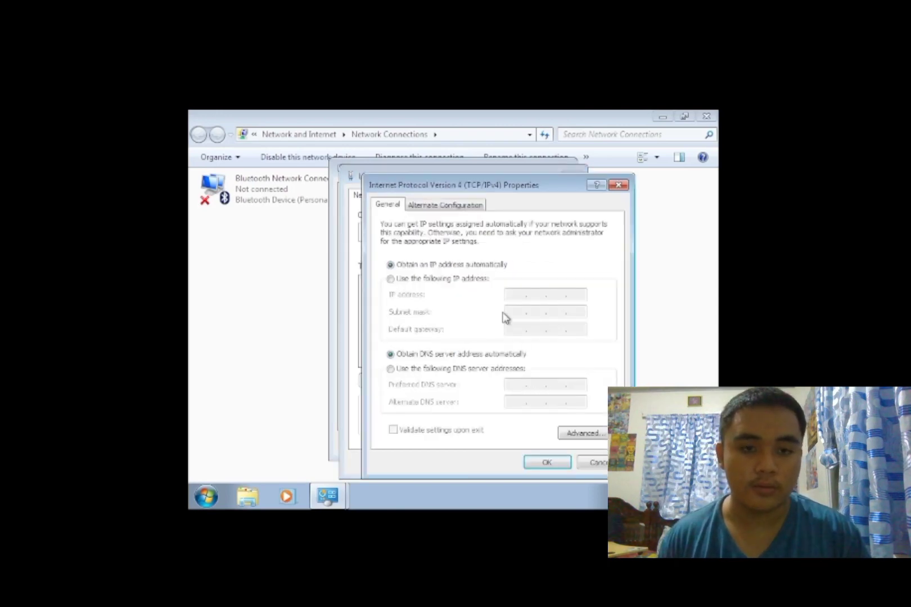
{"action": "left_click", "coordinate": [391, 279]}
{"action": "left_click", "coordinate": [506, 292]}
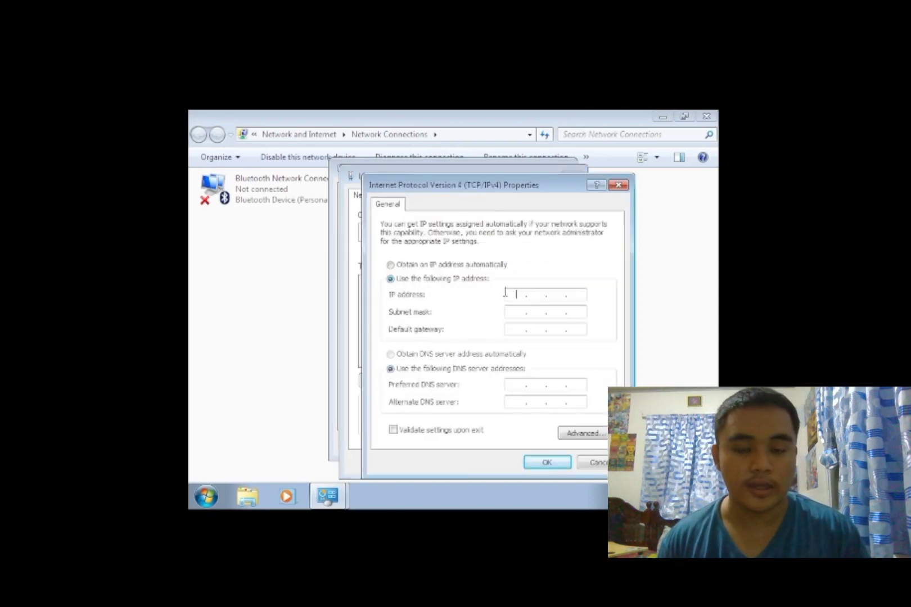
{"action": "type", "text": "160 . 100 . 100 . "}
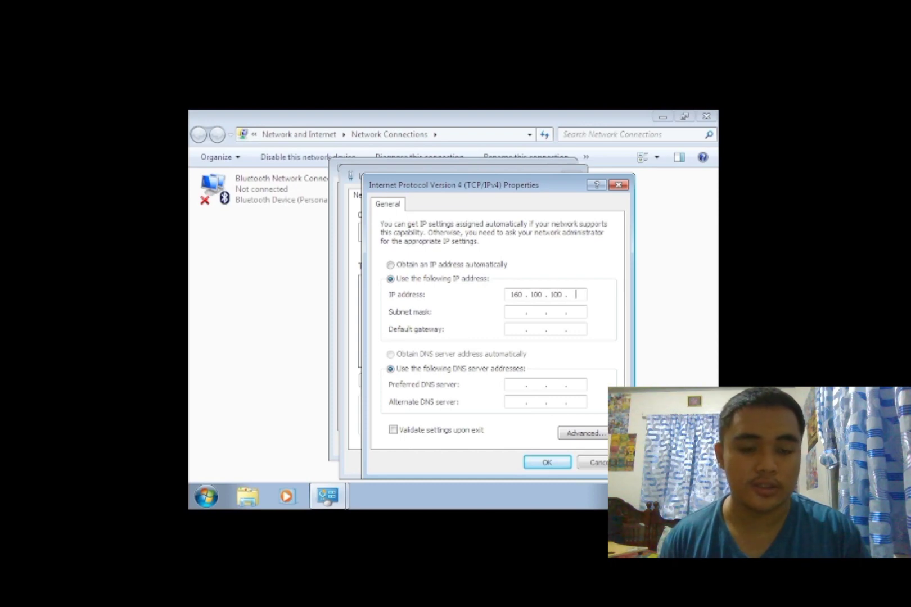
{"action": "type", "text": "3"}
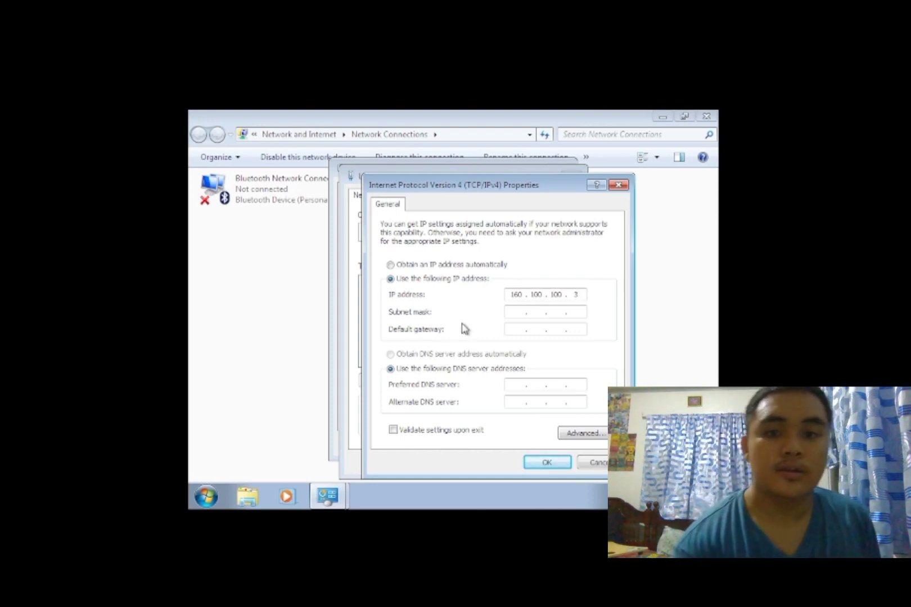
{"action": "left_click", "coordinate": [515, 313]}
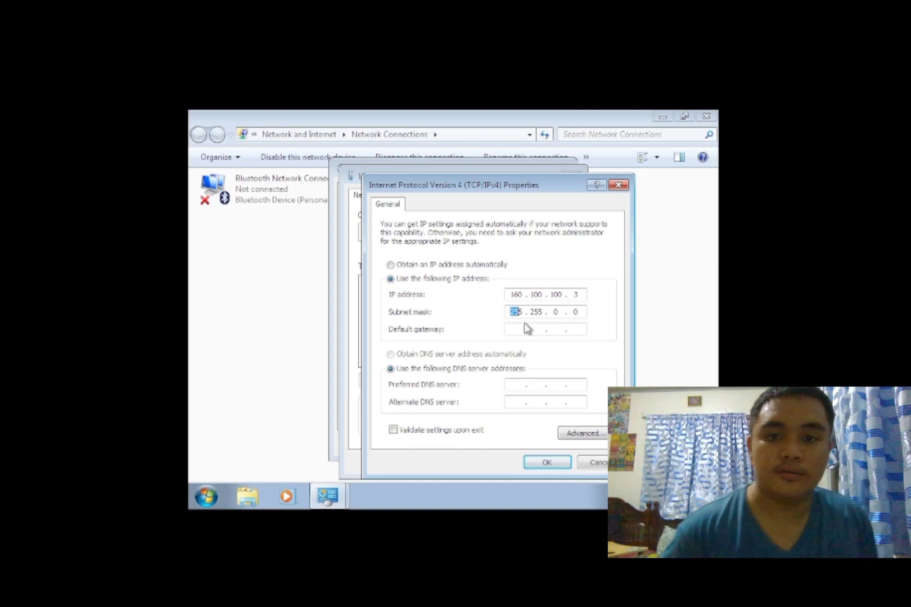
{"action": "left_click", "coordinate": [510, 384]}
{"action": "type", "text": "16"}
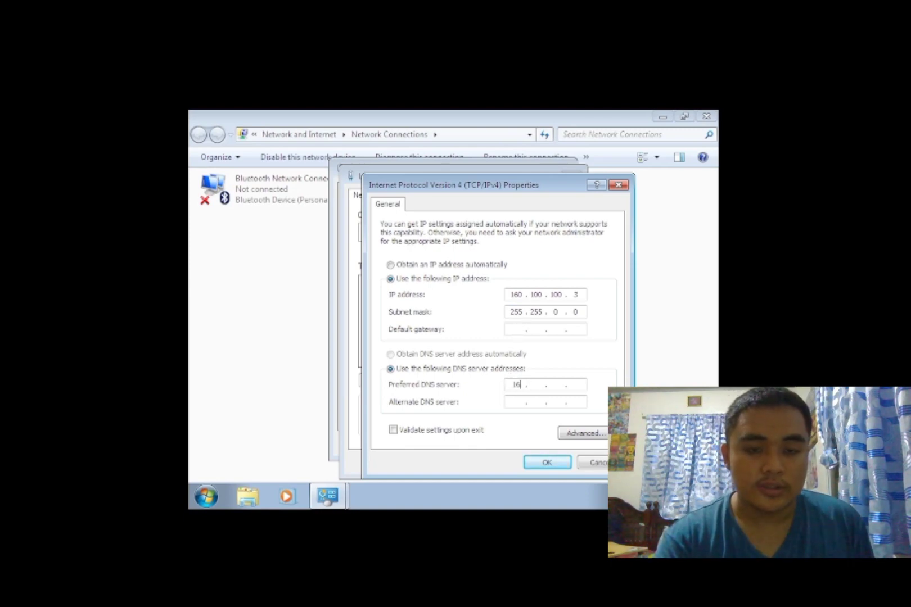
{"action": "type", "text": "0 . 100 . 100 . 1"}
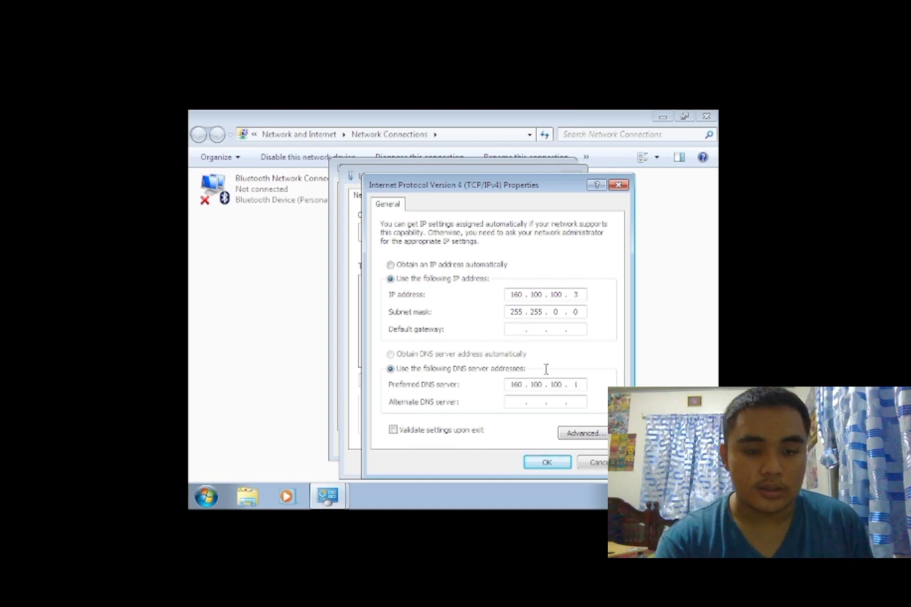
{"action": "left_click", "coordinate": [547, 463]}
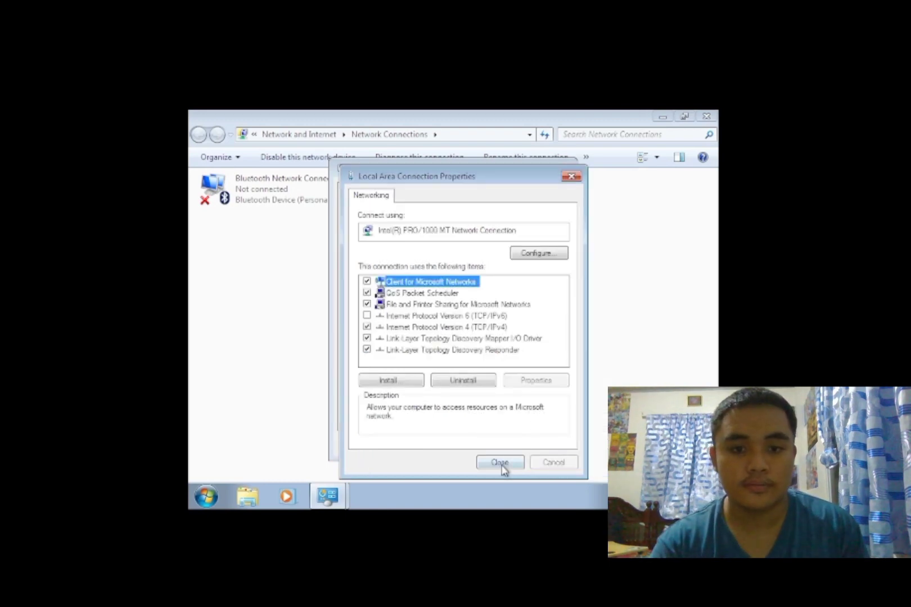
{"action": "left_click", "coordinate": [500, 463]}
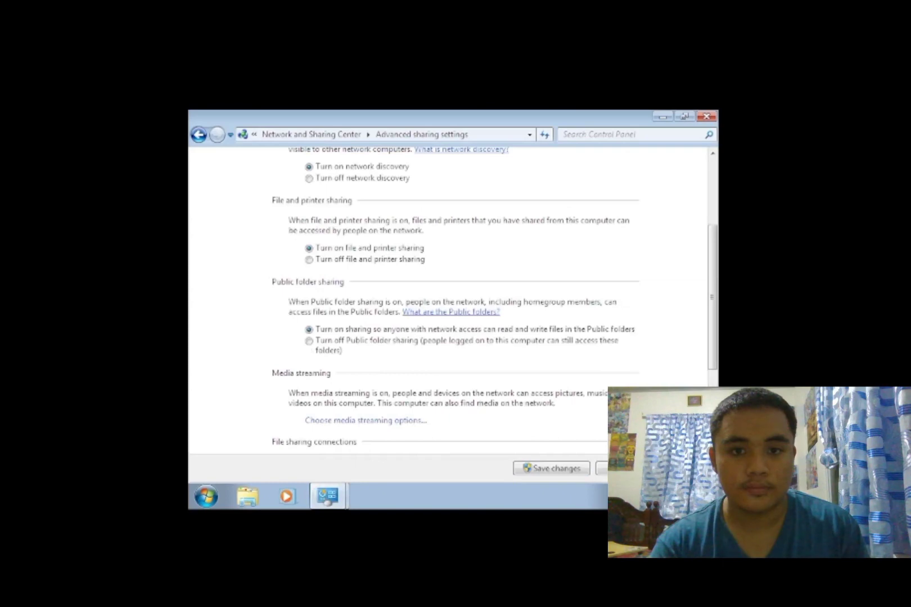
- Save the advanced sharing settings with network discovery turned on
{"action": "scroll", "coordinate": [453, 301], "scroll_direction": "down", "scroll_amount": 1}
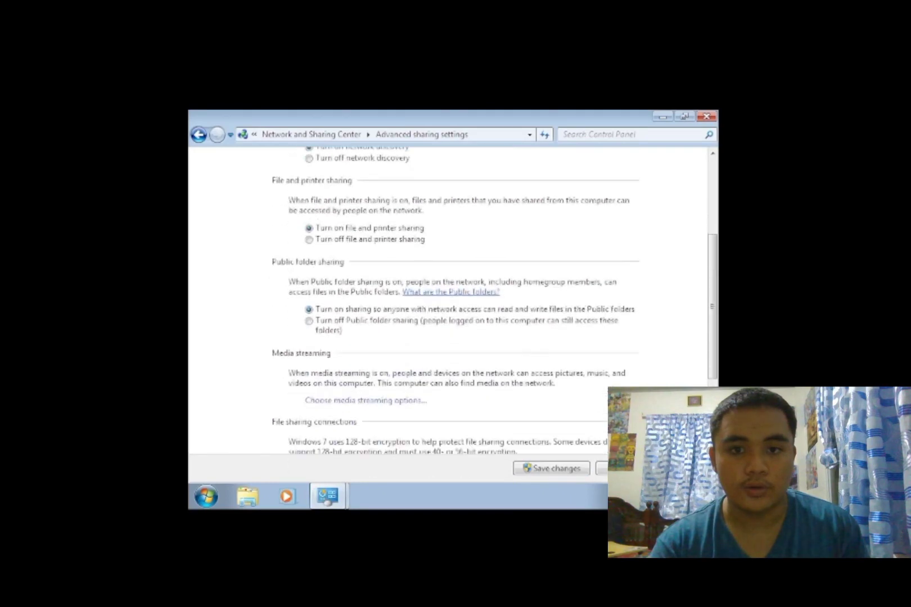
{"action": "scroll", "coordinate": [453, 301], "scroll_direction": "down", "scroll_amount": 2}
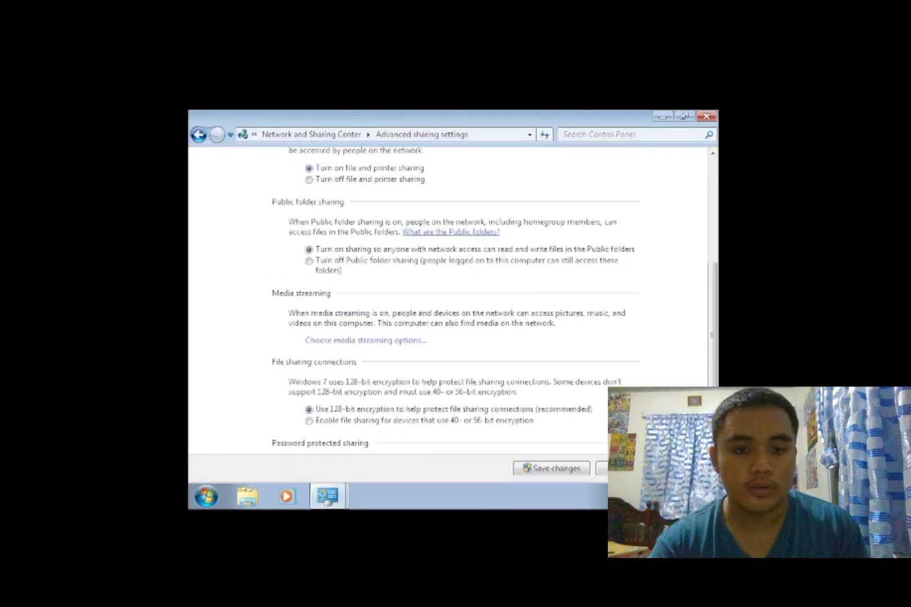
{"action": "scroll", "coordinate": [452, 301], "scroll_direction": "down", "scroll_amount": 2}
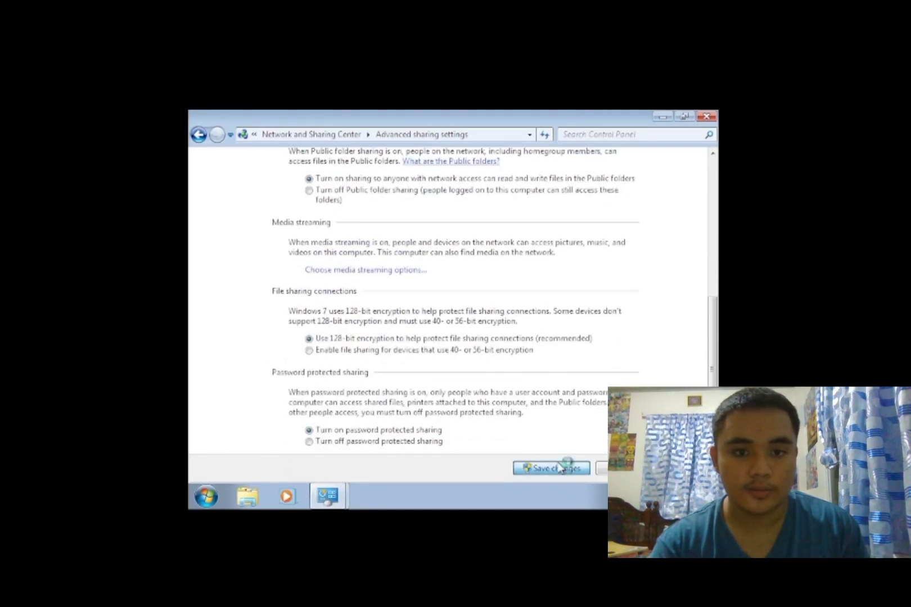
{"action": "left_click", "coordinate": [554, 468]}
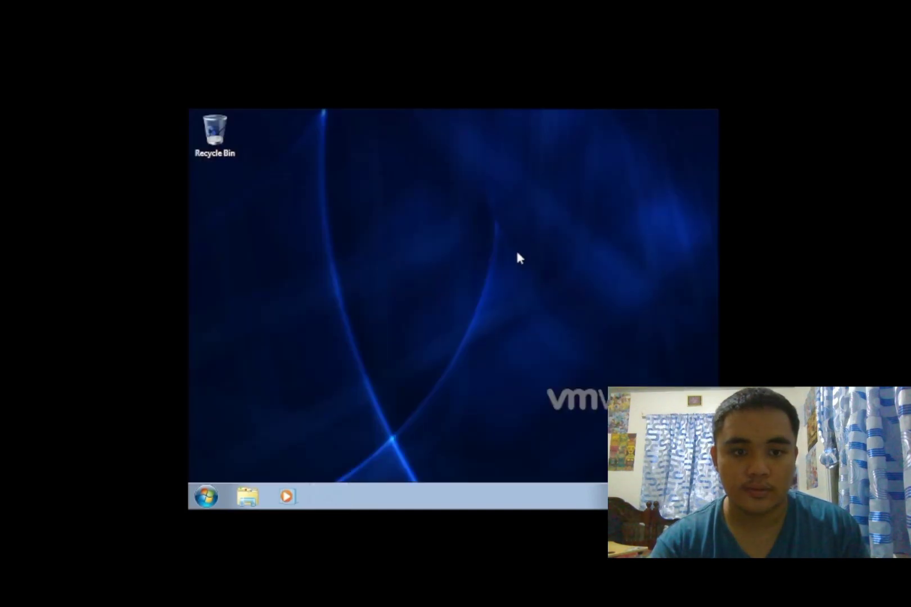
- Submit the Labroom.com domain join with Administrator credentials, then close the dialogs and choose Restart Now
{"action": "key", "text": "super"}
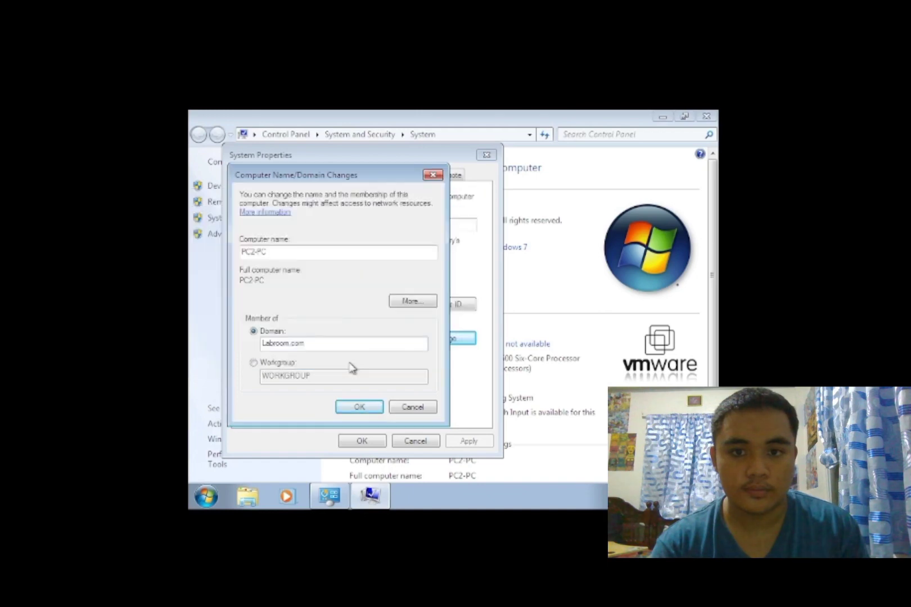
{"action": "left_click", "coordinate": [357, 407]}
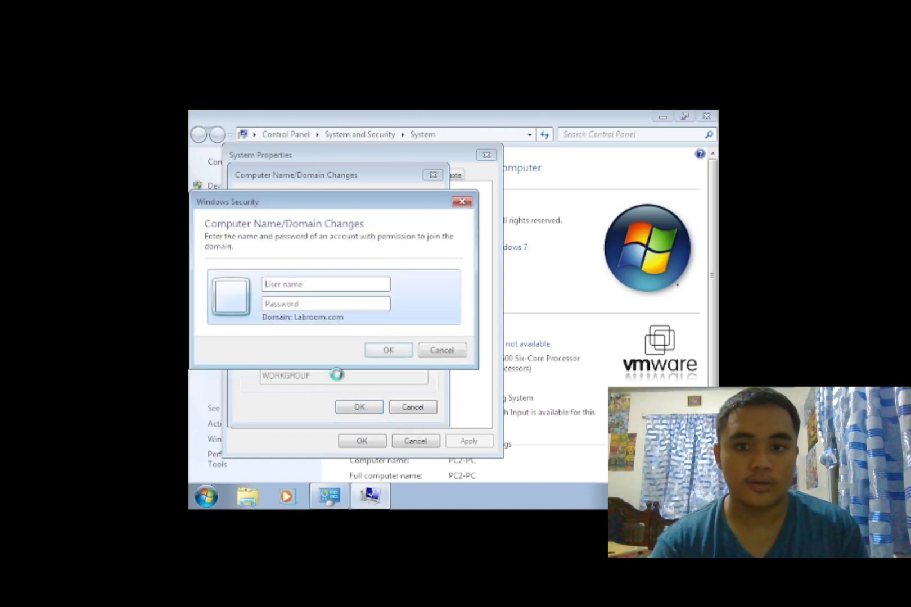
{"action": "type", "text": "Admin"}
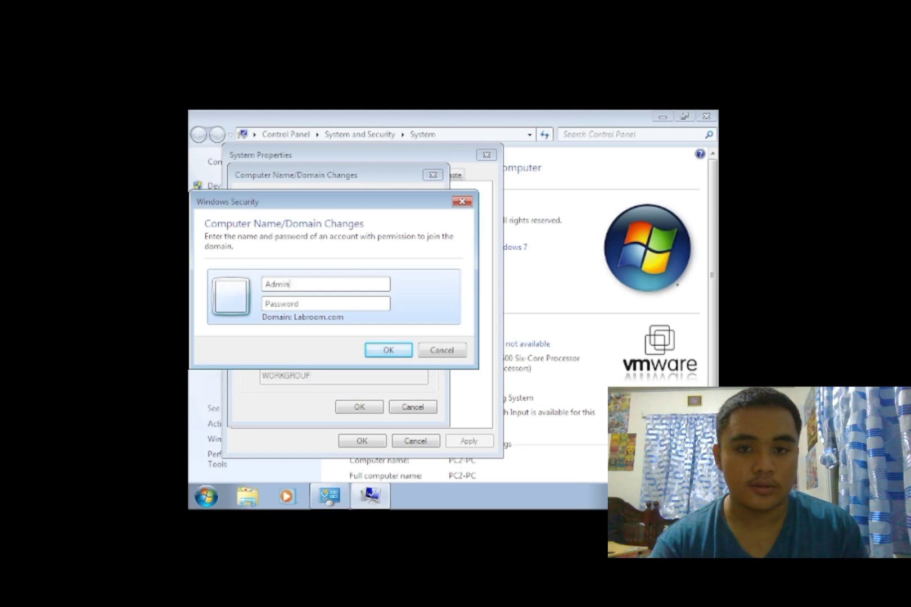
{"action": "type", "text": "istart"}
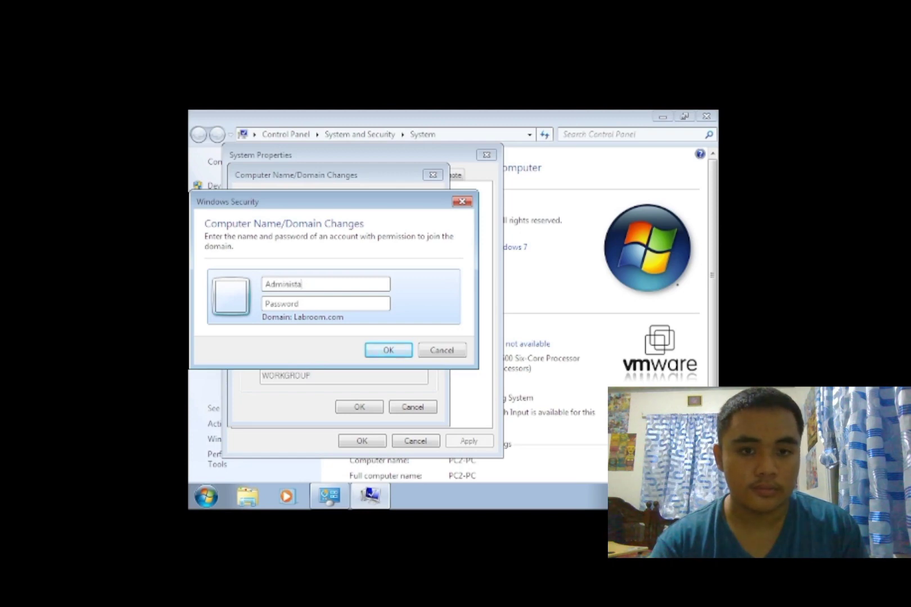
{"action": "type", "text": "ator"}
{"action": "key", "text": "Tab"}
{"action": "type", "text": "P@ssw0rd"}
{"action": "left_click", "coordinate": [388, 350]}
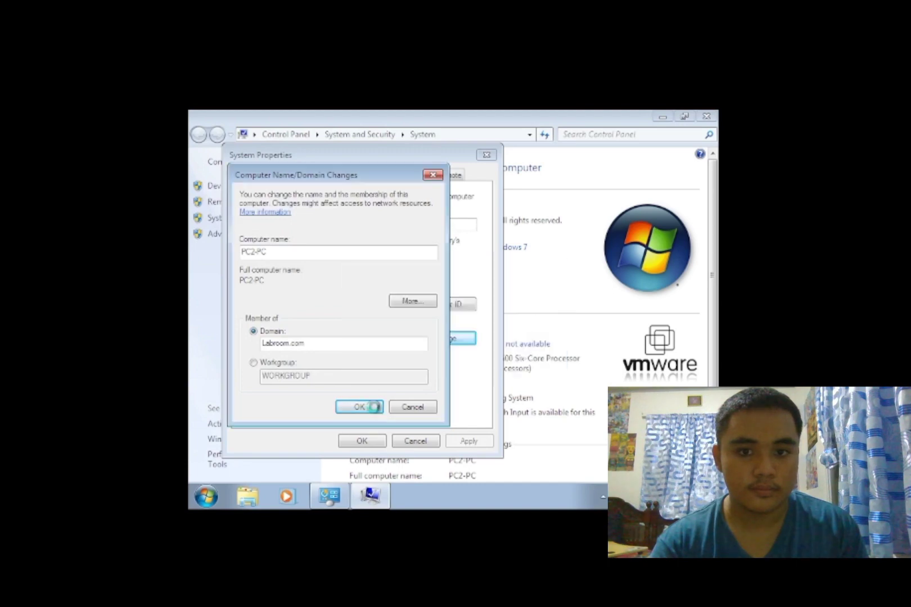
{"action": "key", "text": "Return"}
{"action": "left_click", "coordinate": [531, 323]}
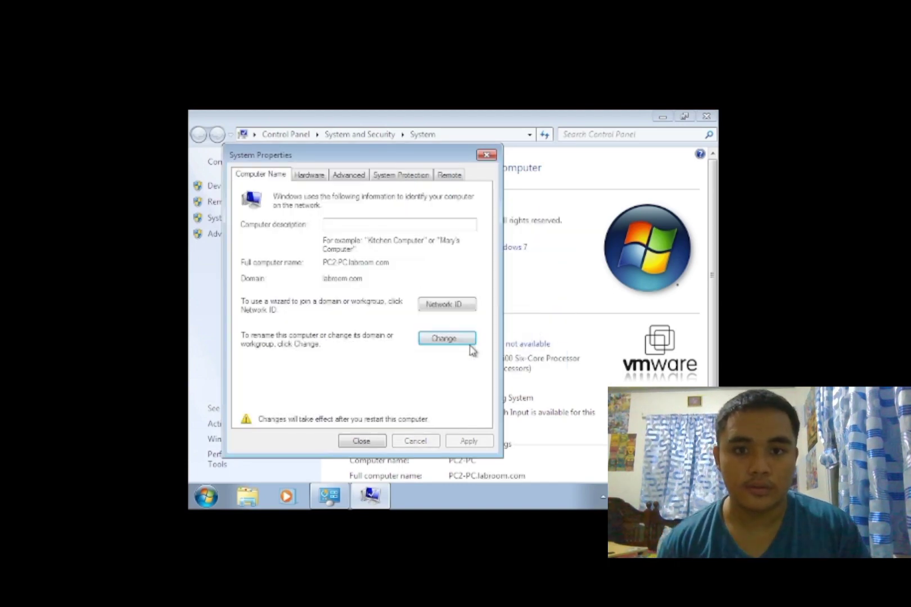
{"action": "left_click", "coordinate": [365, 442]}
{"action": "left_click", "coordinate": [457, 317]}
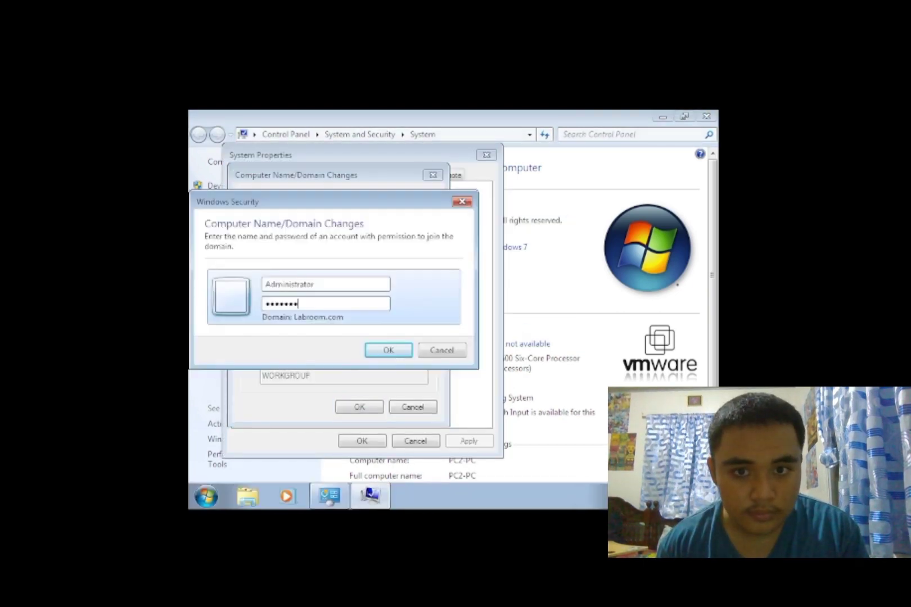
- Resubmit the credentials, dismiss the Labroom.com welcome message, and restart to finish joining
{"action": "left_click", "coordinate": [388, 350]}
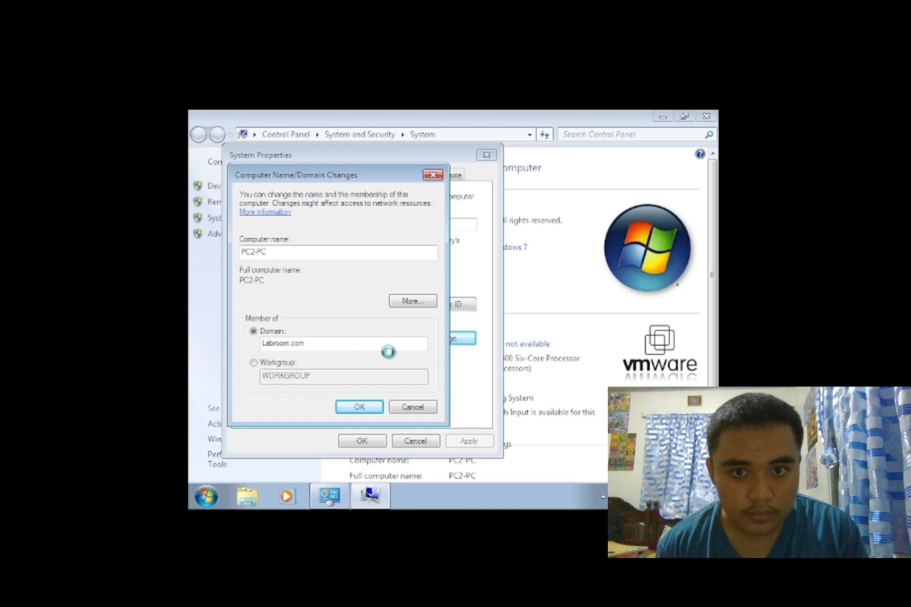
{"action": "left_click", "coordinate": [537, 357]}
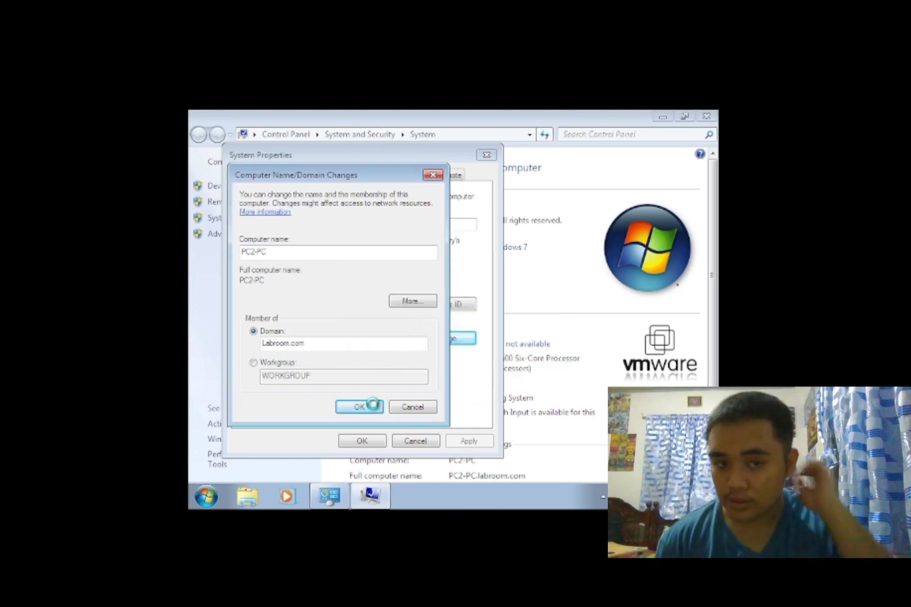
{"action": "left_click", "coordinate": [531, 320]}
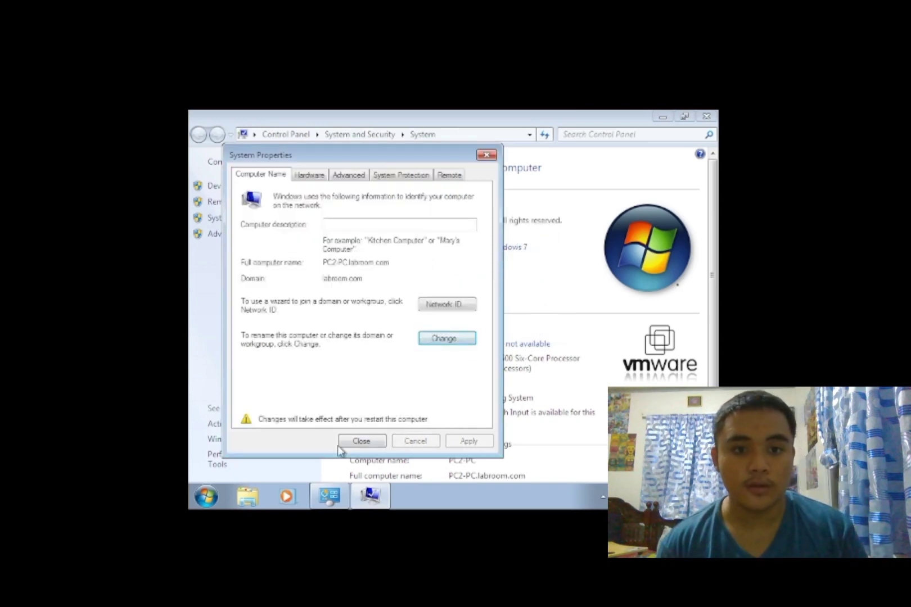
{"action": "left_click", "coordinate": [360, 441]}
{"action": "left_click", "coordinate": [459, 319]}
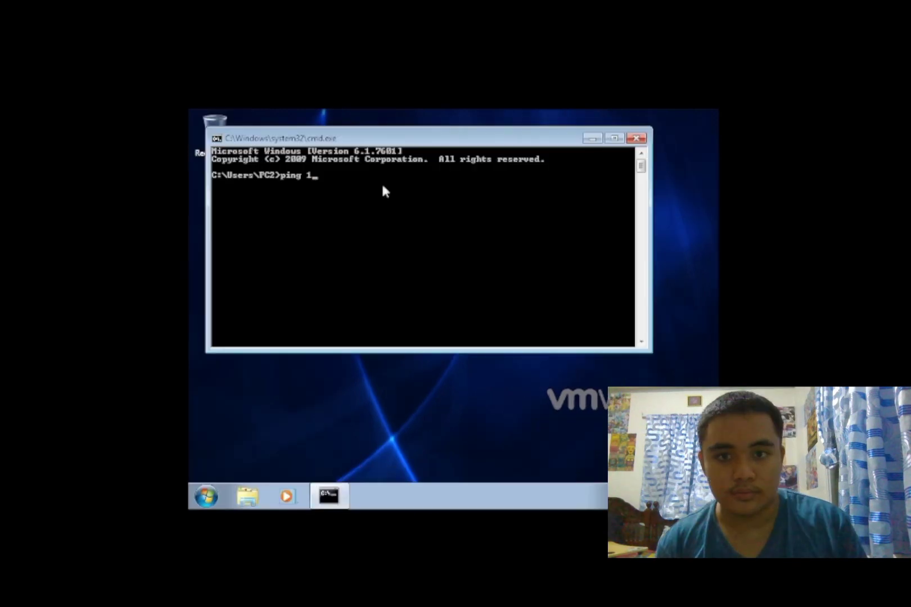
- Run ping 160.100.100.1 in the Command Prompt to check the server connection
{"action": "type", "text": "68.100.100.1"}
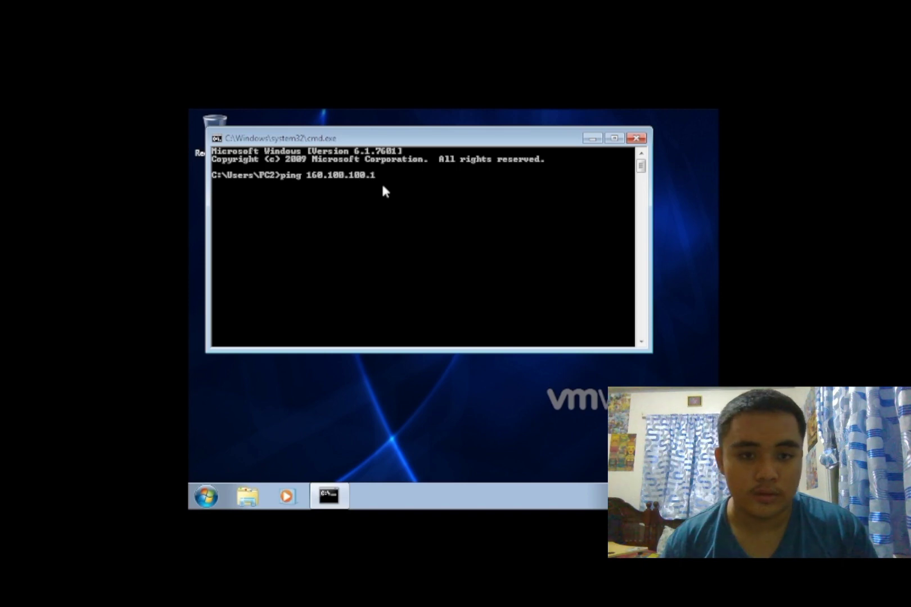
{"action": "key", "text": "Return"}
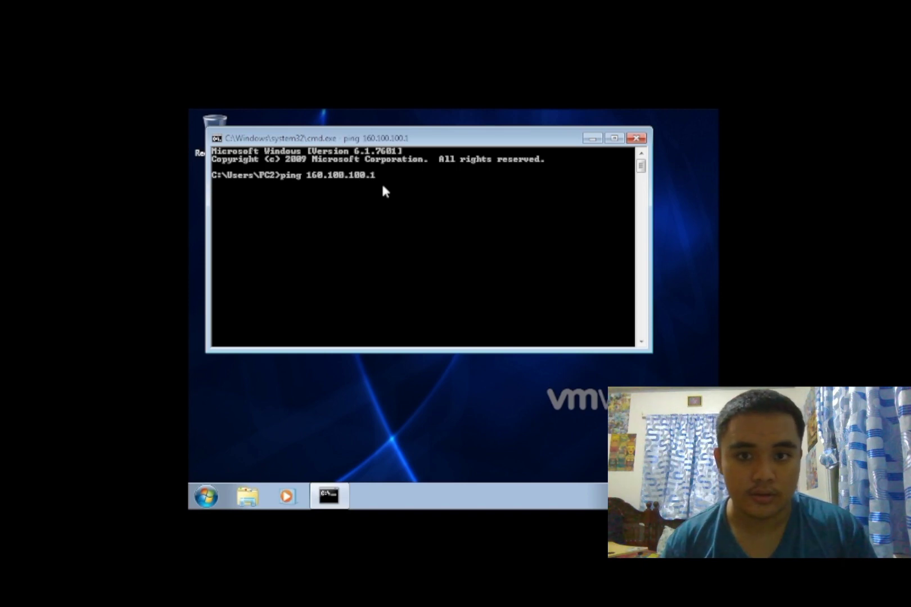